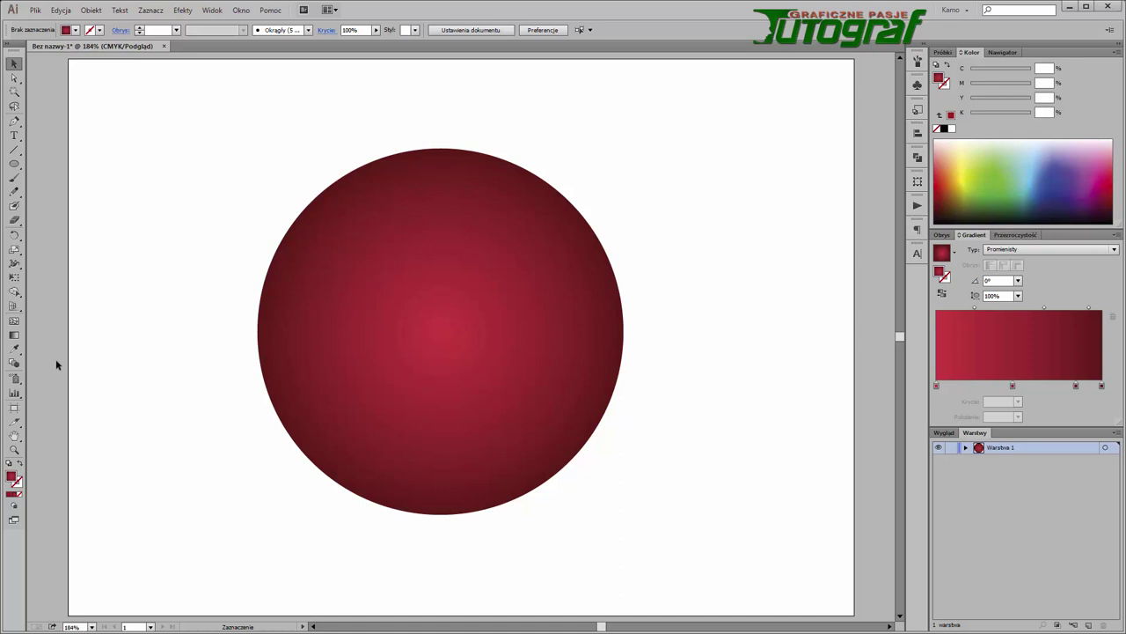
# Move the centre of the circle's radial gradient toward its lower left with the Gradient tool
pyautogui.click(14, 336)
pyautogui.click(14, 66)
pyautogui.click(398, 356)
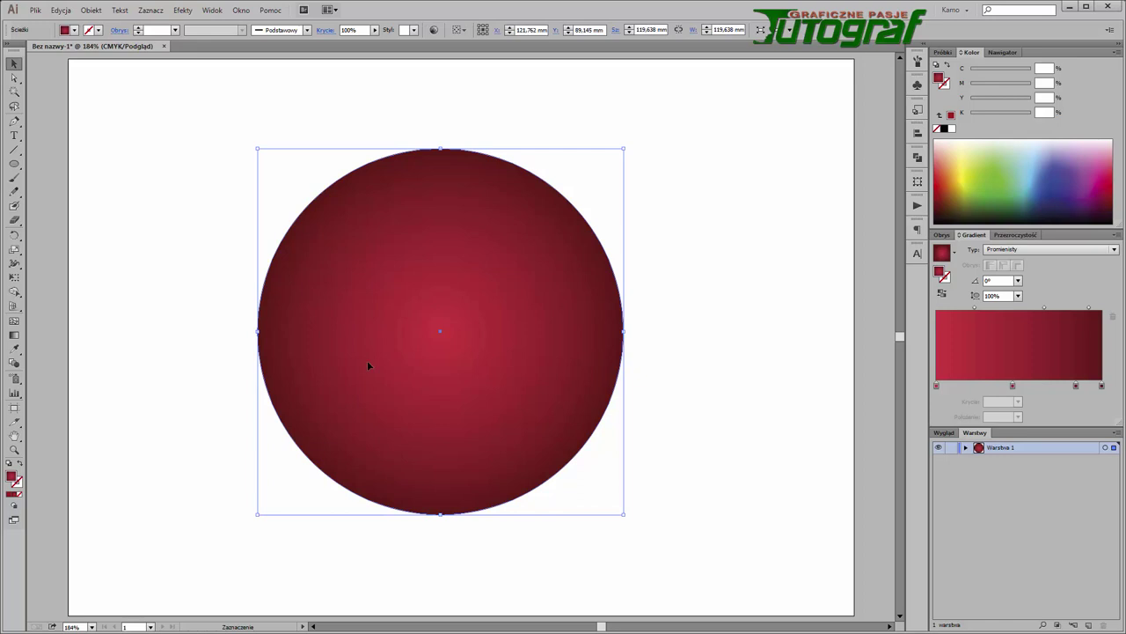
pyautogui.click(14, 337)
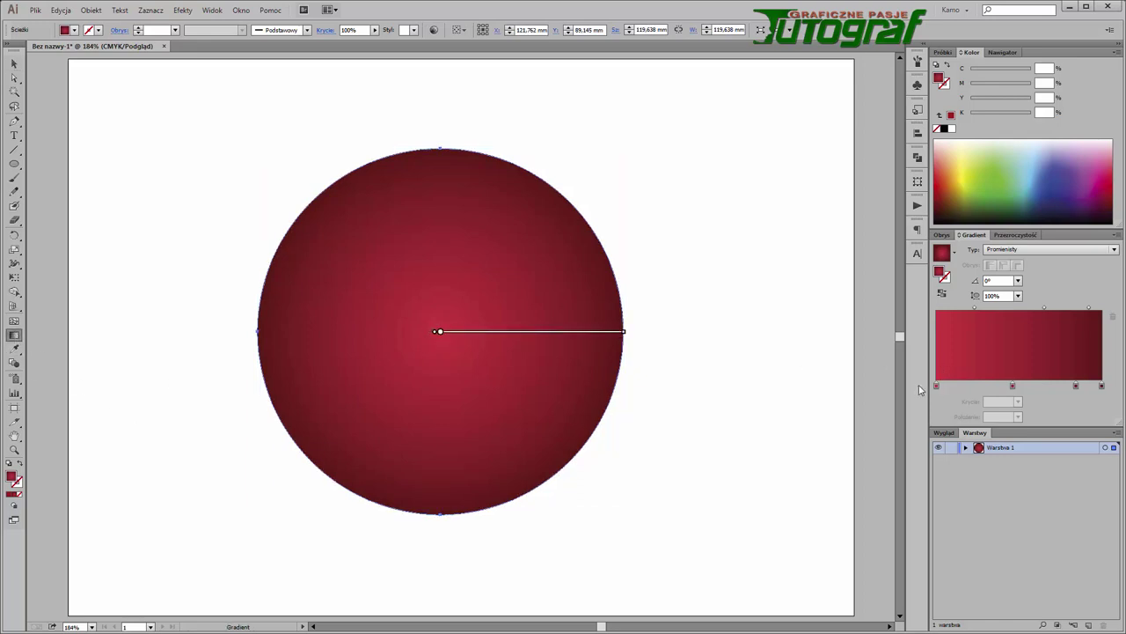
pyautogui.moveTo(446, 342)
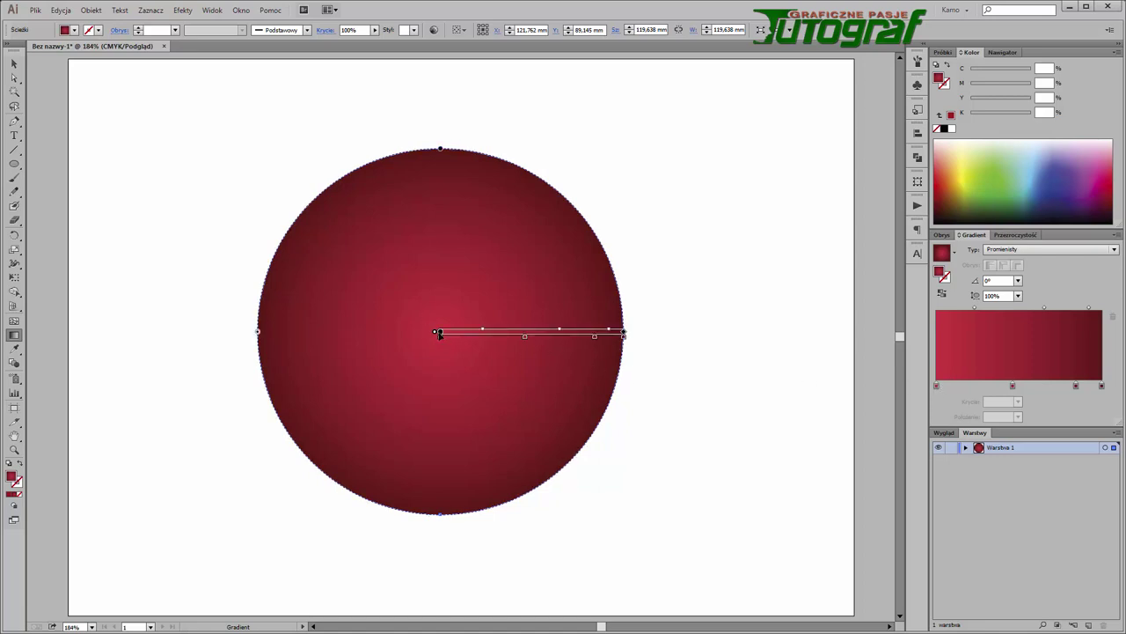
pyautogui.moveTo(439, 333); pyautogui.dragTo(391, 354)
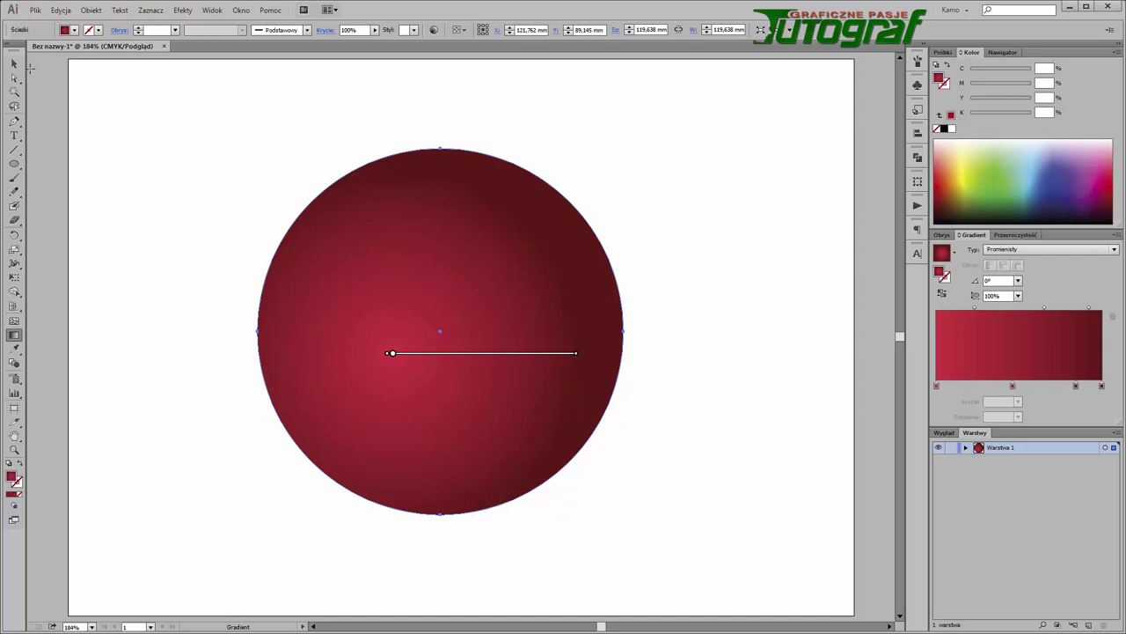
# Replace the circle's gradient with a solid red fill of about C 7.84, M 100, Y 100, K 1.96
pyautogui.click(14, 63)
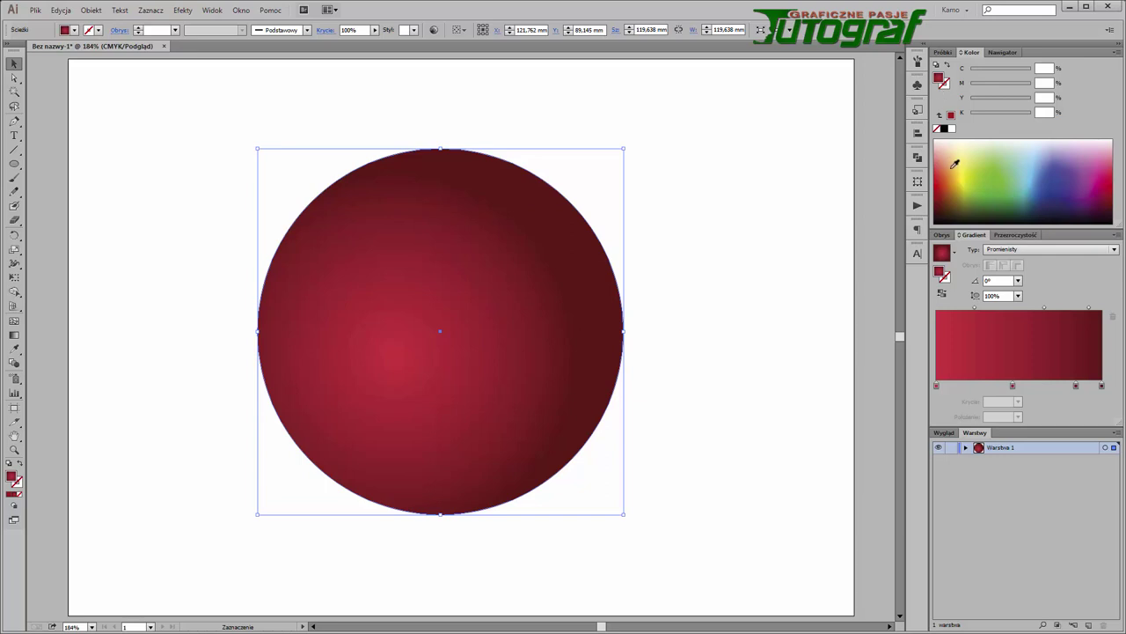
pyautogui.click(1115, 180)
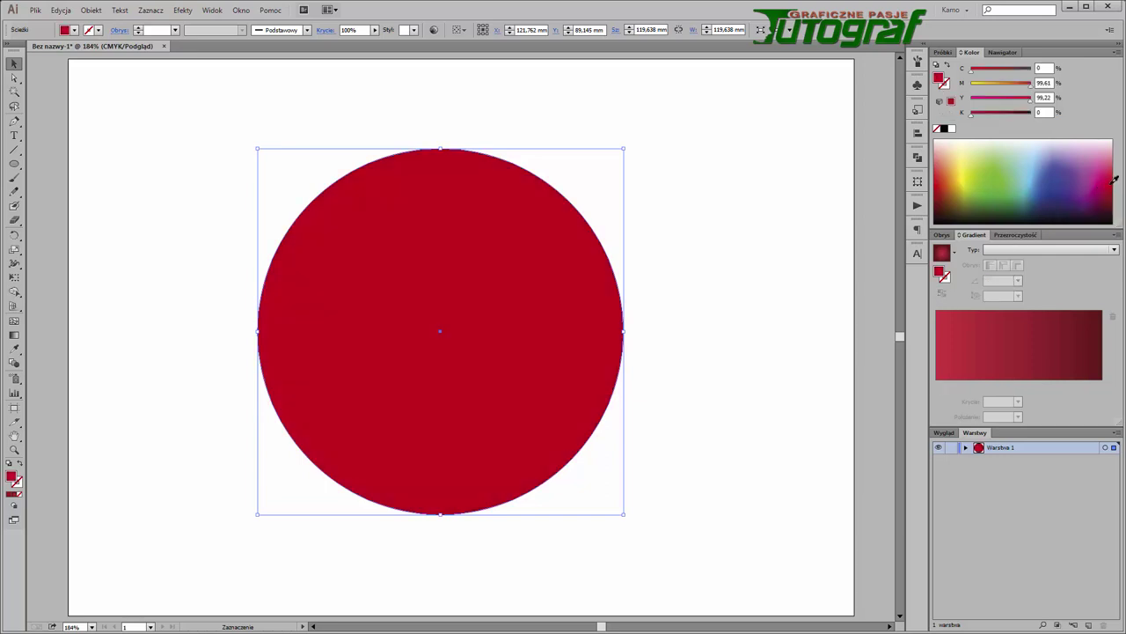
pyautogui.click(1115, 182)
# Try adding mesh points in the circle's upper-left and lower-right areas with the Mesh tool, and undo them
pyautogui.click(13, 321)
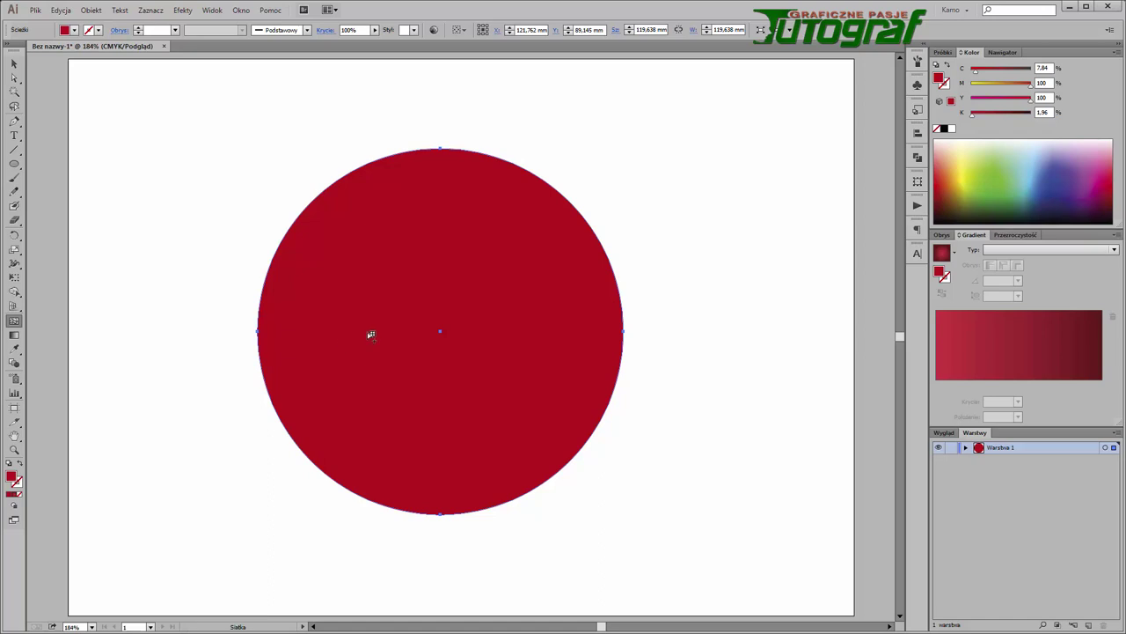
pyautogui.click(351, 281)
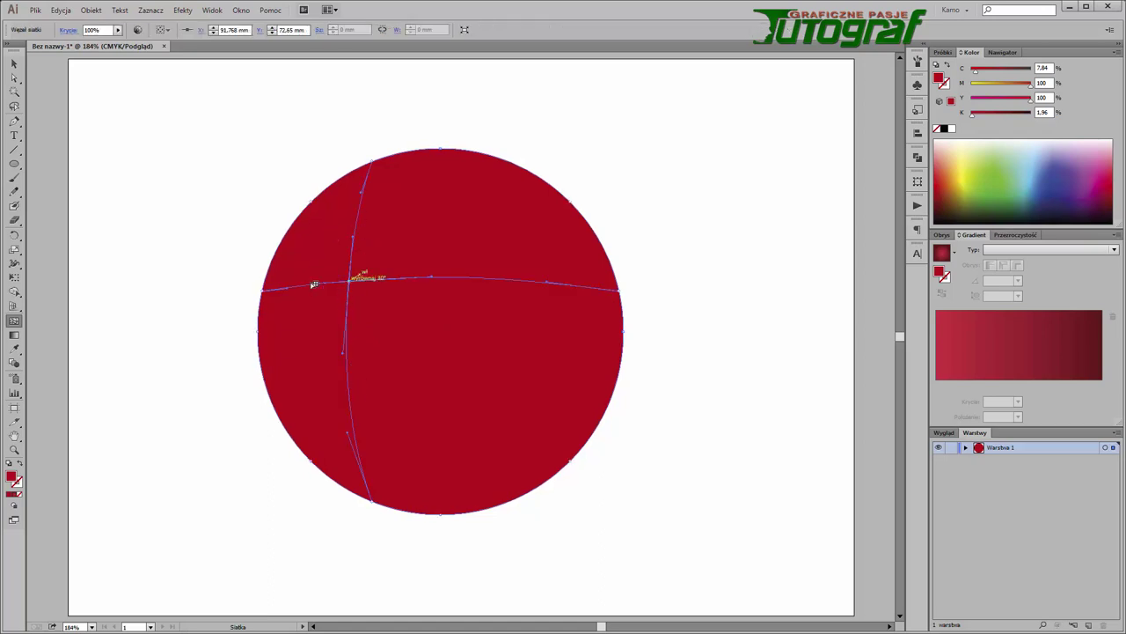
pyautogui.click(520, 409)
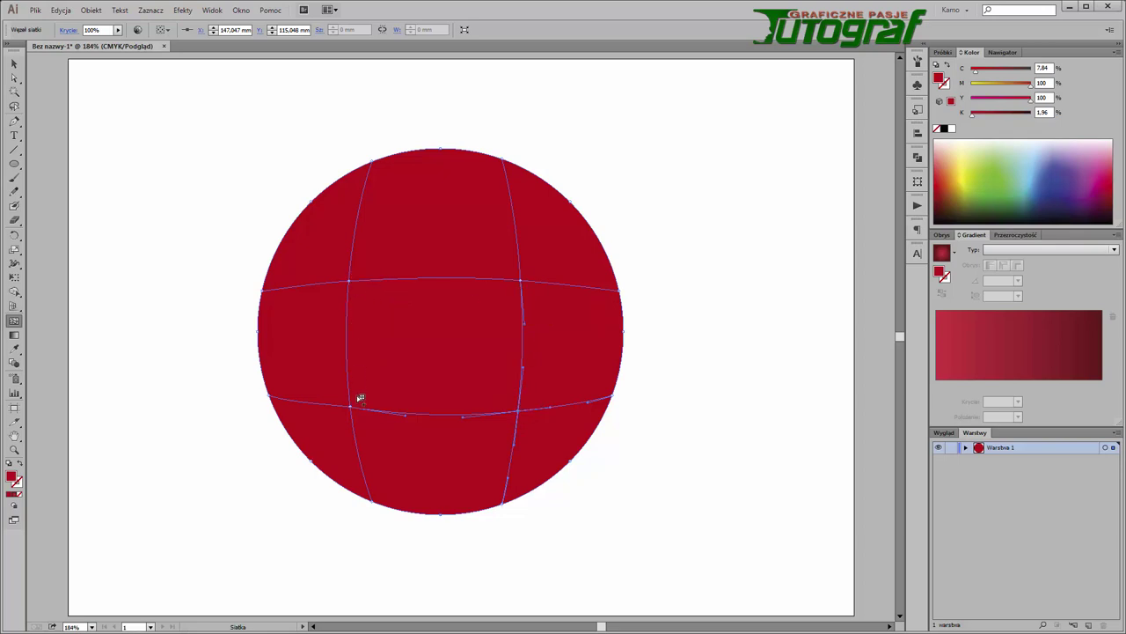
pyautogui.hotkey('ctrl', 'z')
pyautogui.hotkey('ctrl', 'z')
pyautogui.hotkey('ctrl', 'z')
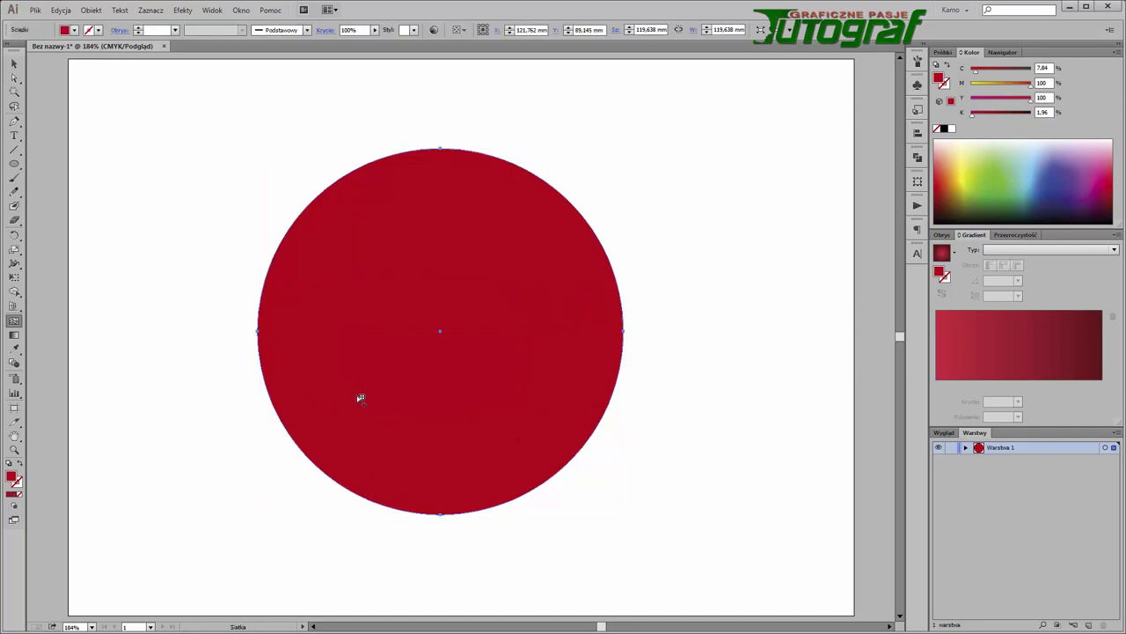
# Add a mesh point at the circle's centre and two more on each side along the horizontal mesh line
pyautogui.click(442, 332)
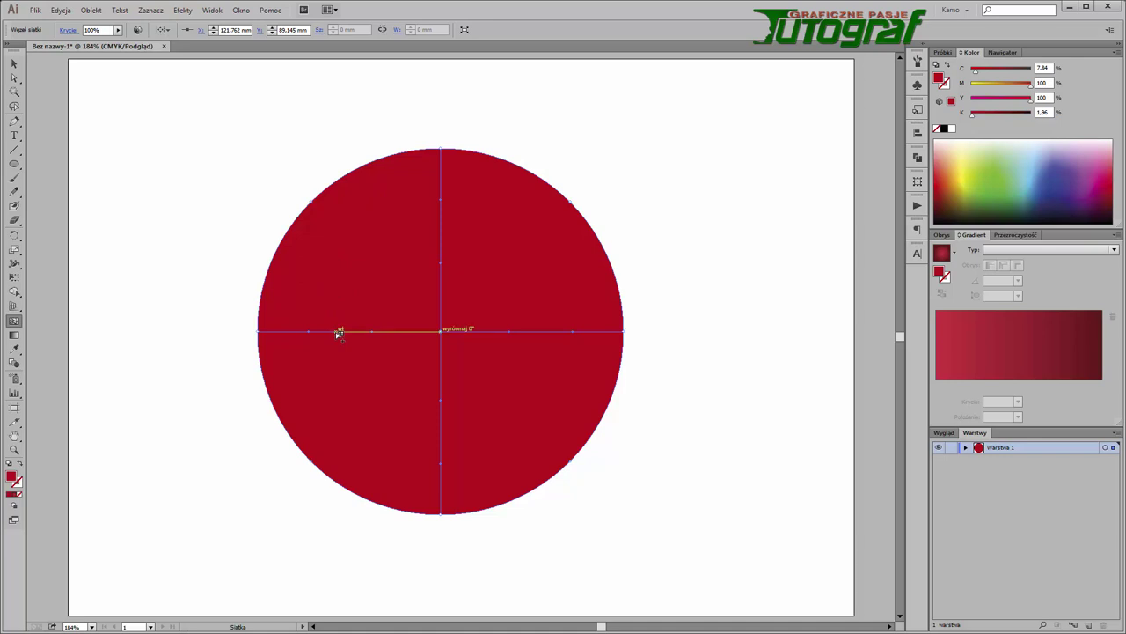
pyautogui.click(381, 333)
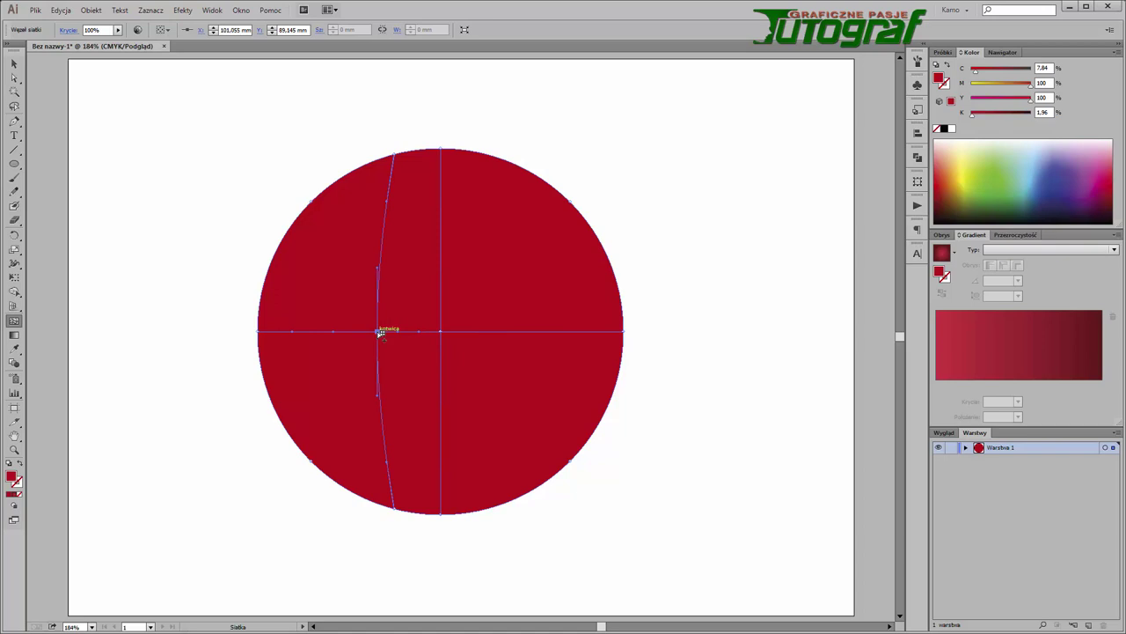
pyautogui.click(320, 332)
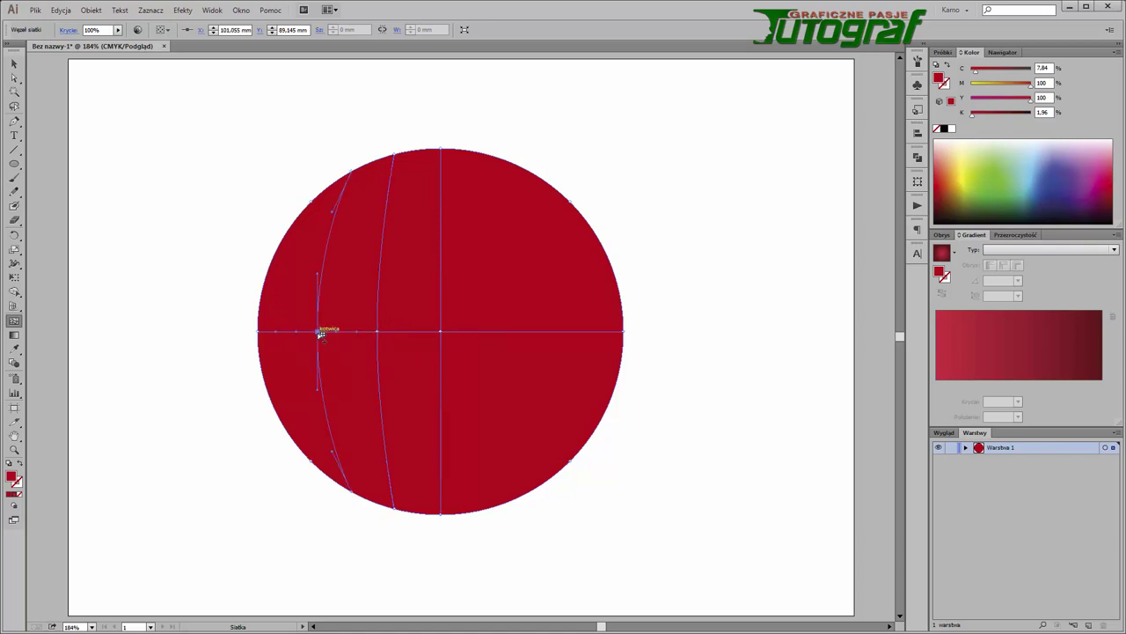
pyautogui.click(503, 332)
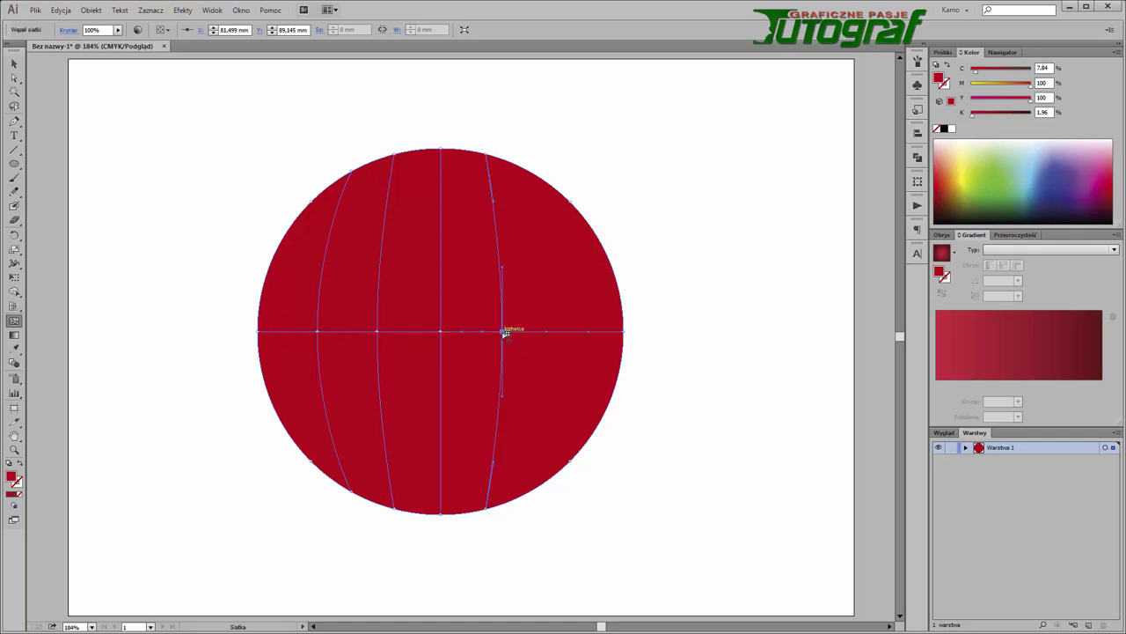
pyautogui.click(569, 332)
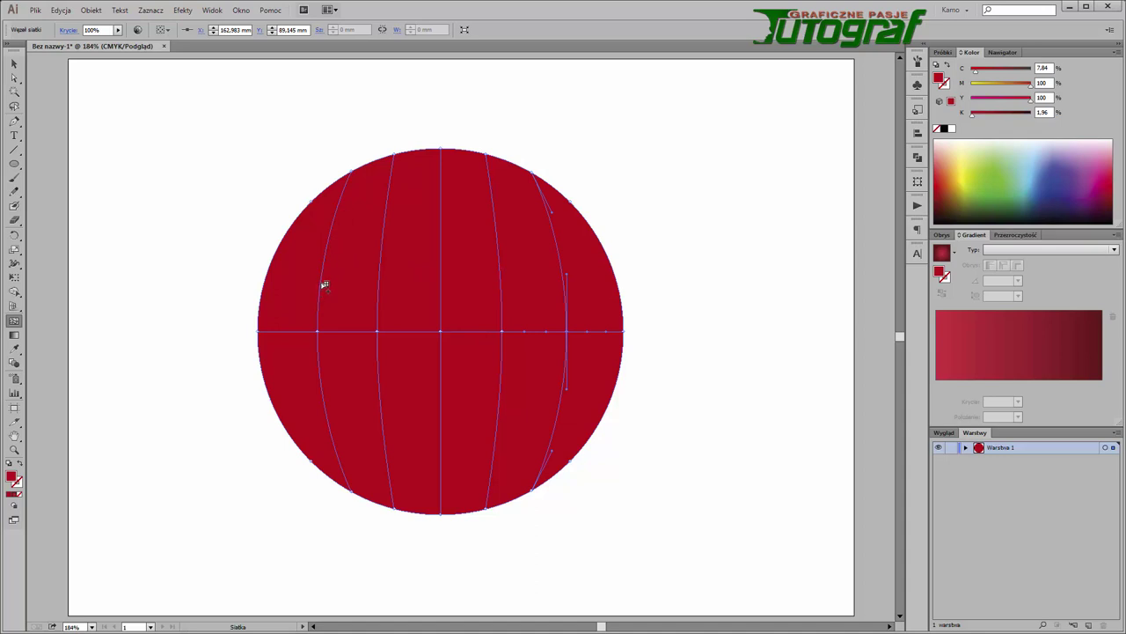
# Add four horizontal mesh lines from the leftmost vertical mesh line, two above and two below the centre
pyautogui.click(323, 278)
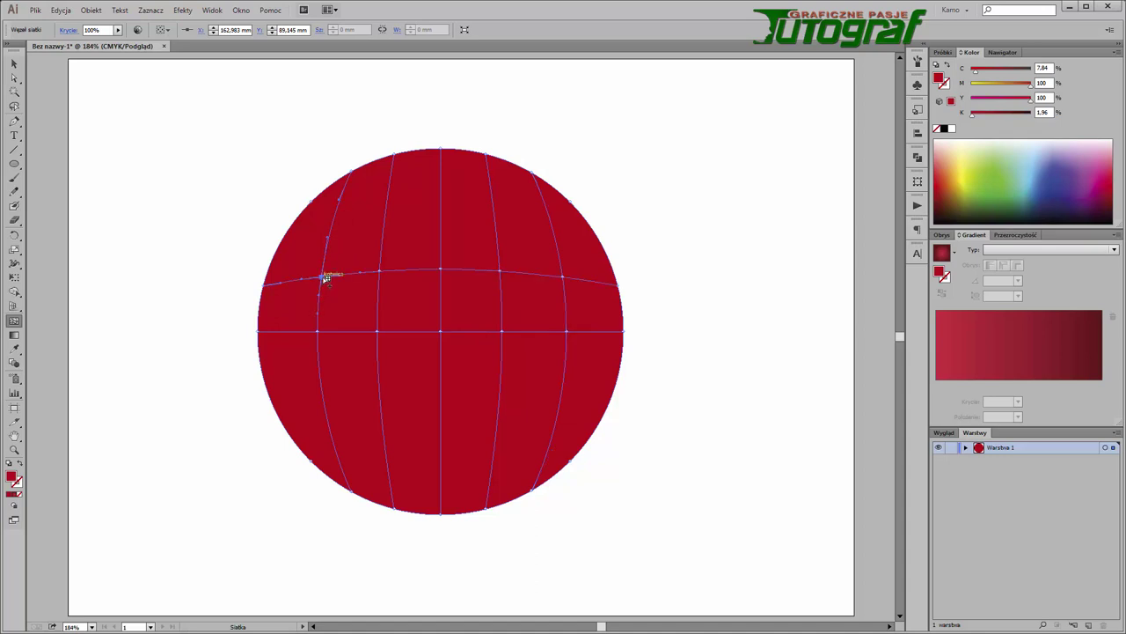
pyautogui.click(335, 224)
pyautogui.click(324, 387)
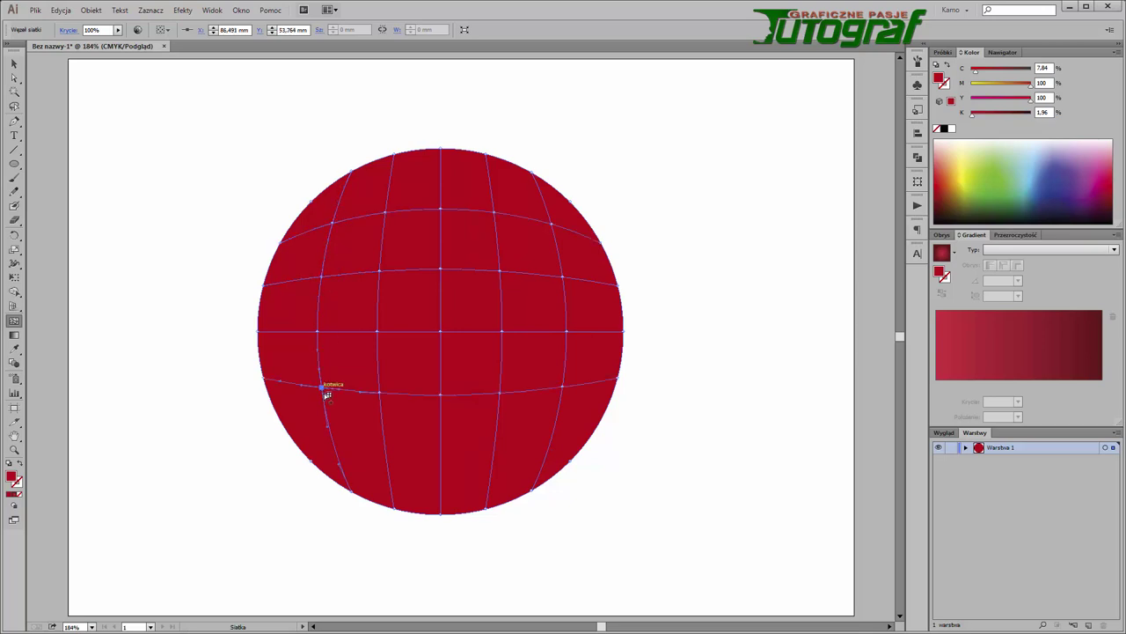
pyautogui.click(338, 447)
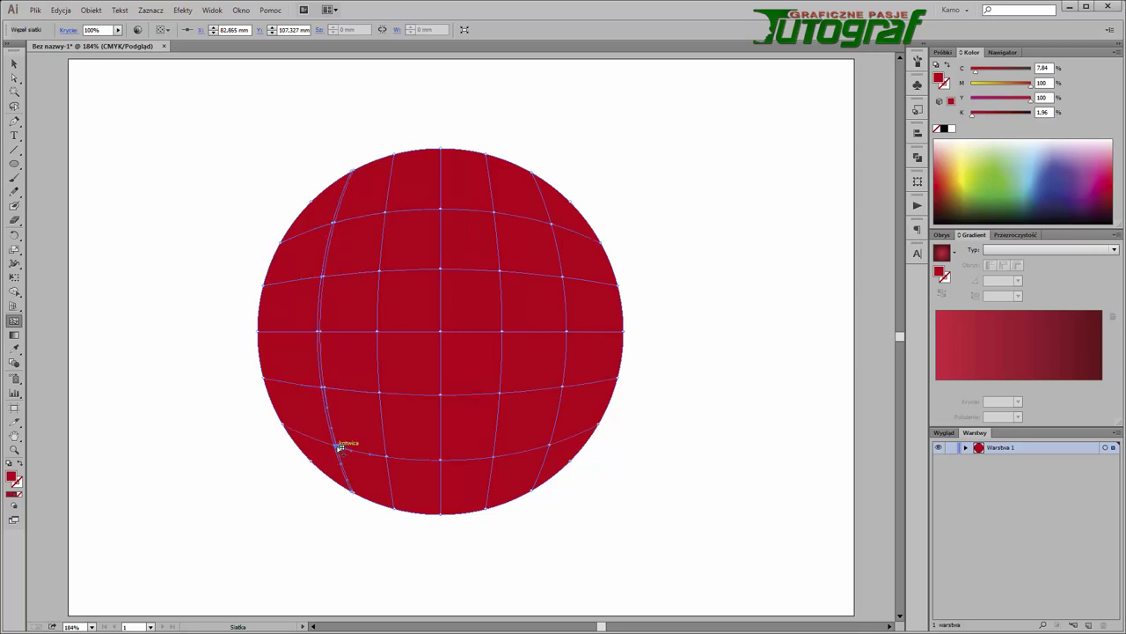
pyautogui.click(441, 459)
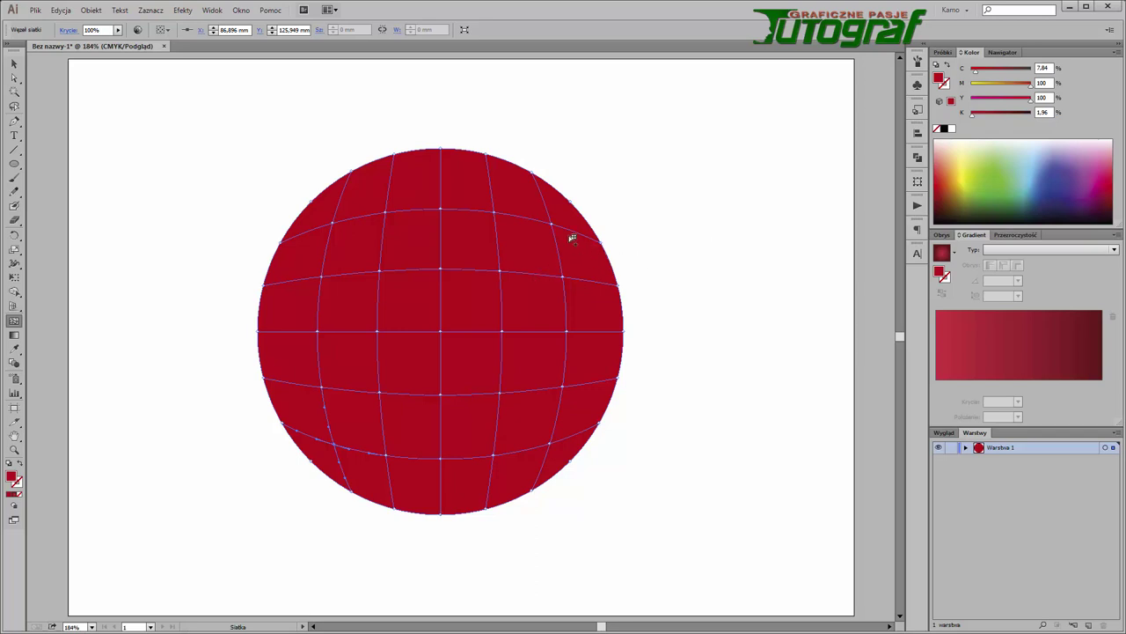
# Add an extra vertical mesh line to the right of the upper-right inner mesh point and remove it again
pyautogui.click(503, 273)
pyautogui.scroll(2, 532, 284)
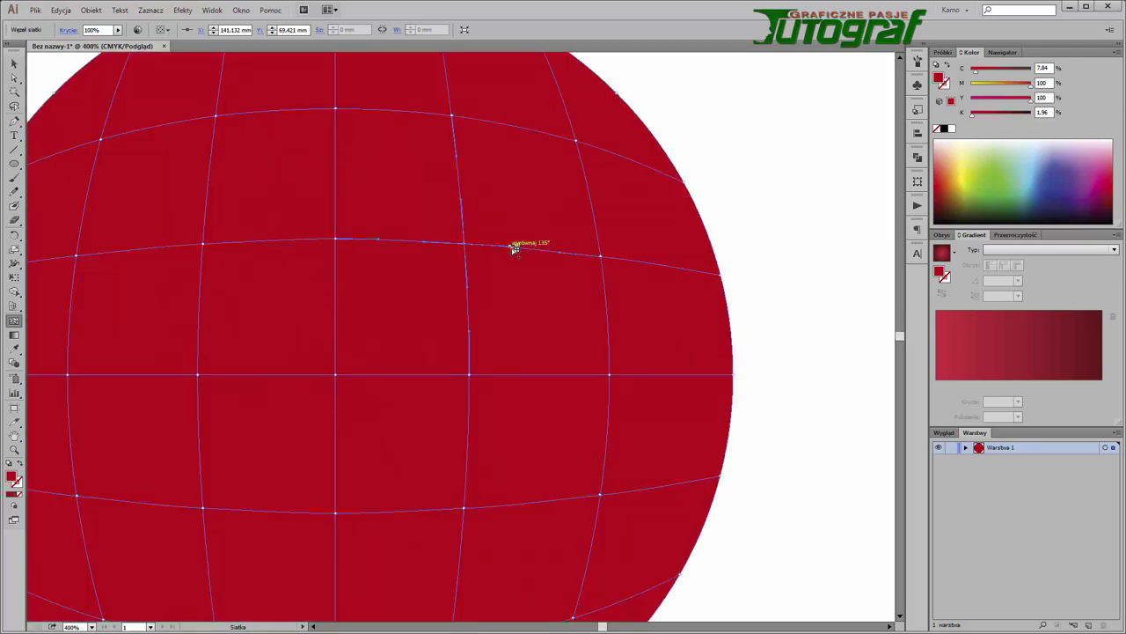
pyautogui.click(514, 245)
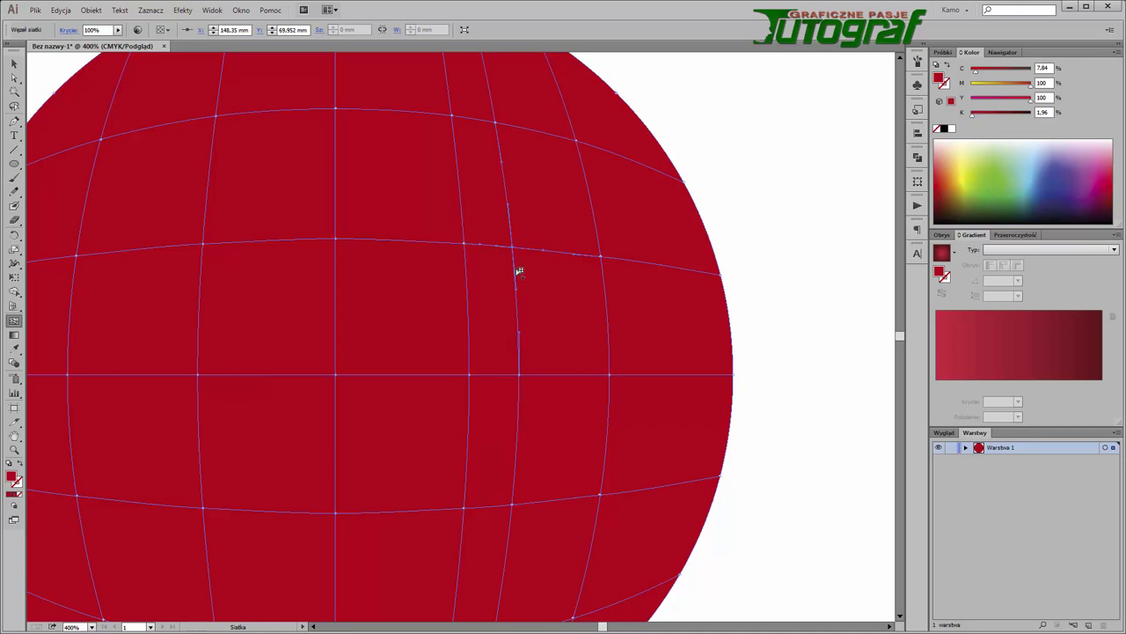
pyautogui.keyDown('alt'); pyautogui.click(520, 271); pyautogui.keyUp('alt')
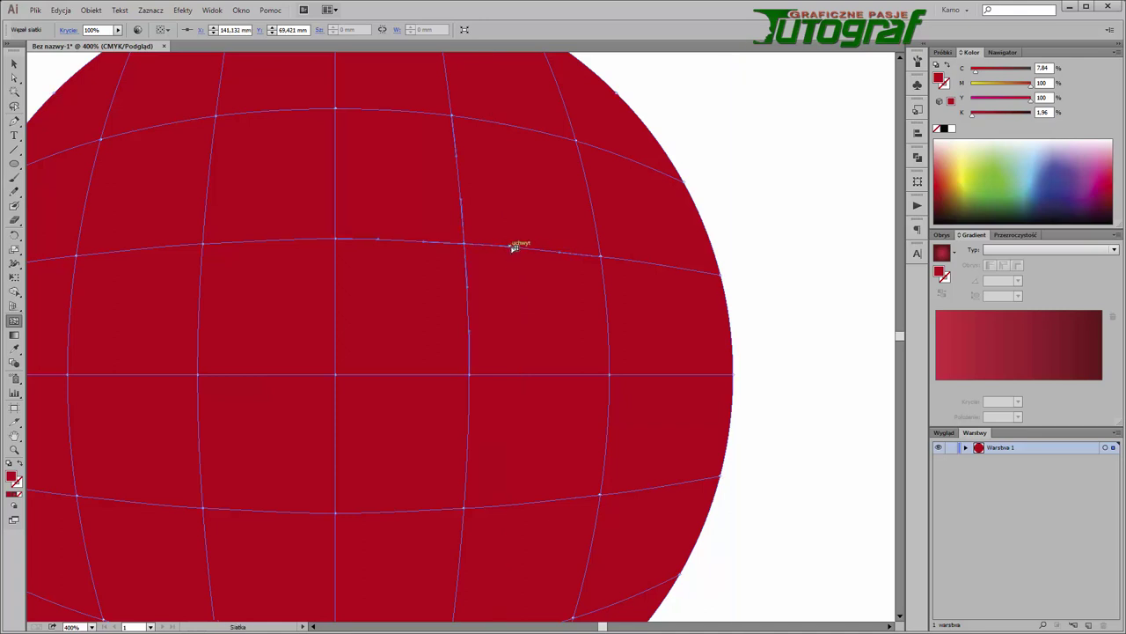
# Try reshaping the mesh by moving the right direction handle of the upper-right inner mesh point
pyautogui.moveTo(515, 248); pyautogui.dragTo(524, 328)
pyautogui.moveTo(525, 328); pyautogui.dragTo(520, 249)
pyautogui.moveTo(520, 249); pyautogui.dragTo(523, 245)
pyautogui.click(335, 239)
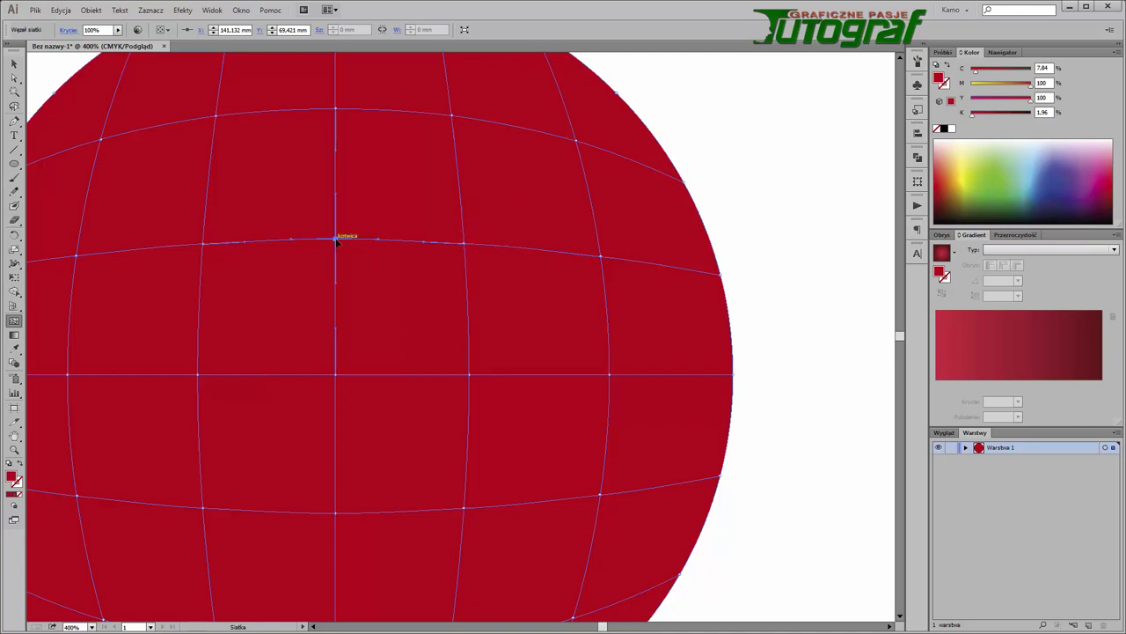
pyautogui.click(810, 203)
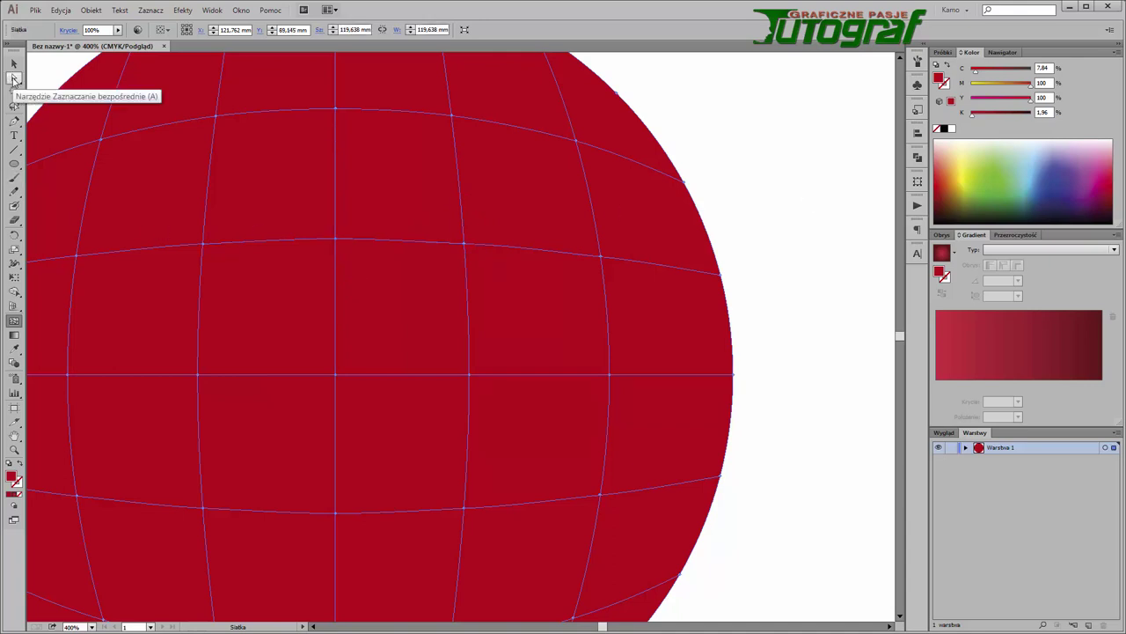
# Try colouring two adjacent mesh points above the centre line green (C 67.06, Y 100) using Direct Selection, and undo it
pyautogui.click(14, 79)
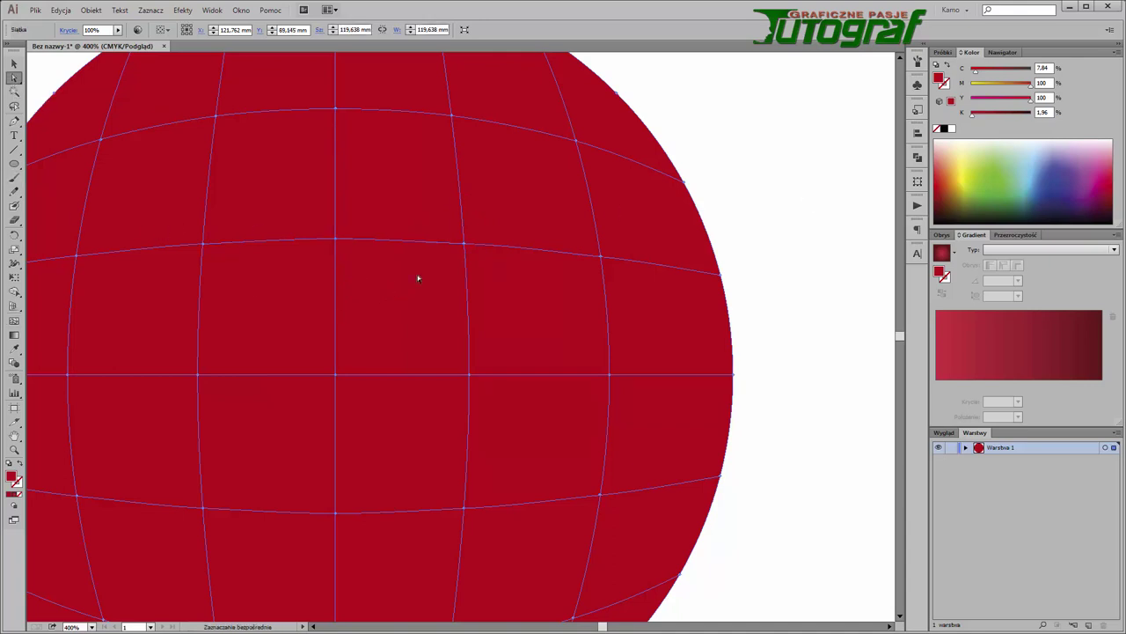
pyautogui.click(712, 180)
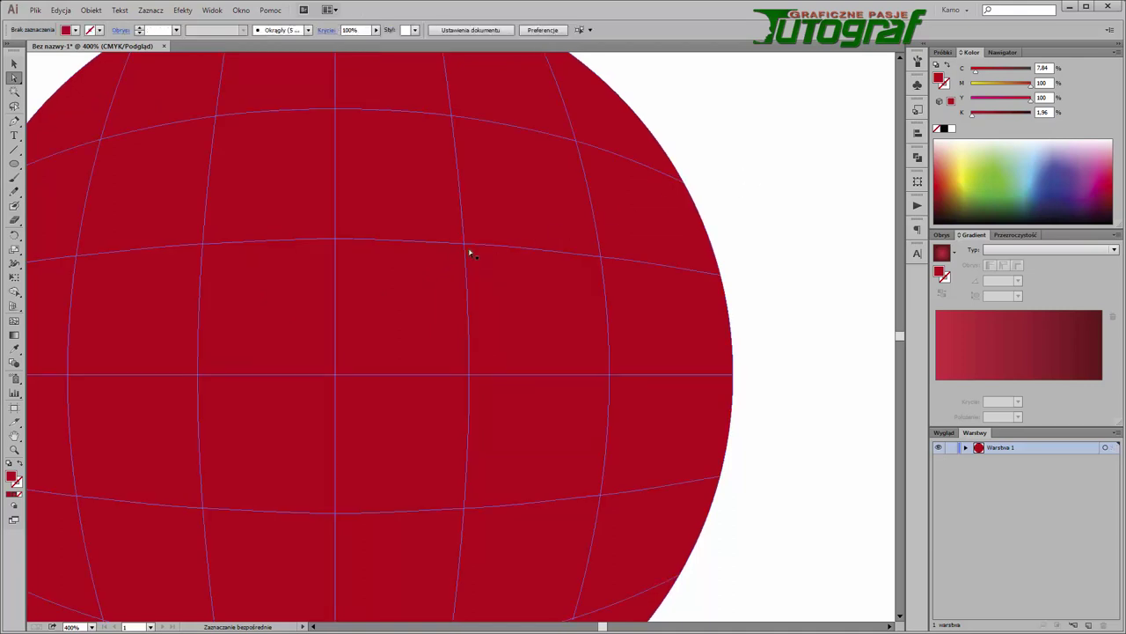
pyautogui.click(465, 247)
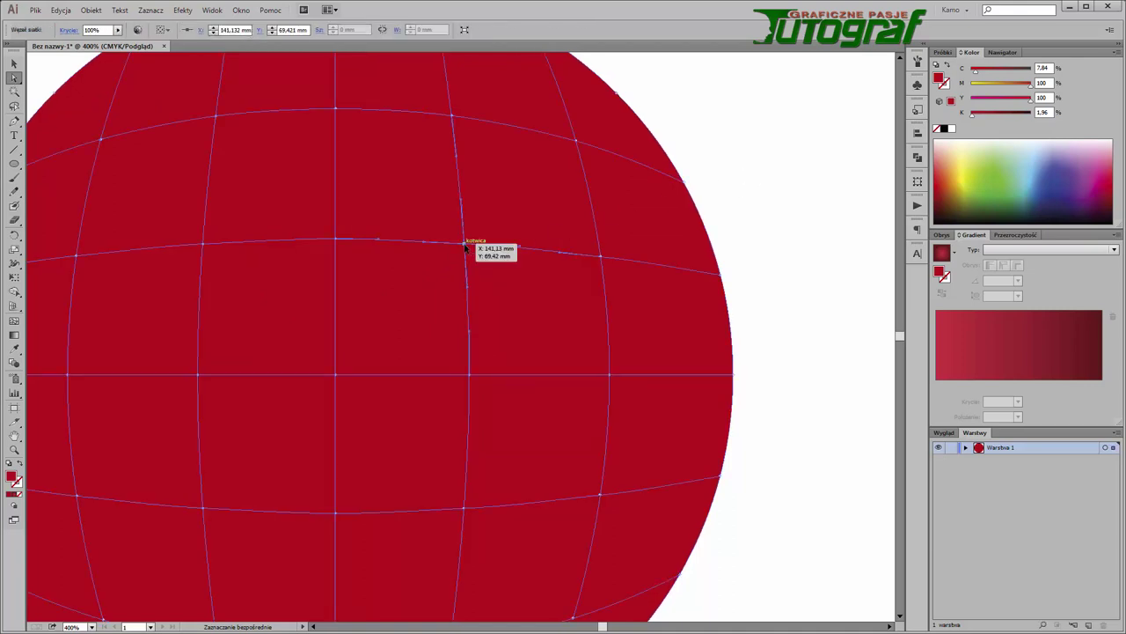
pyautogui.click(336, 240)
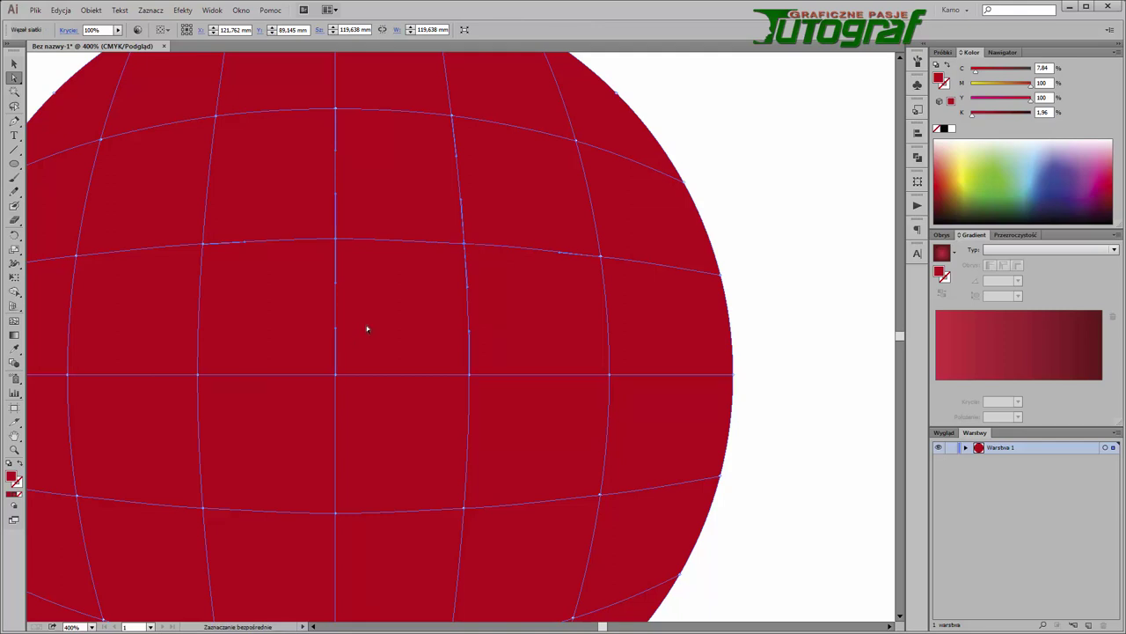
pyautogui.click(997, 181)
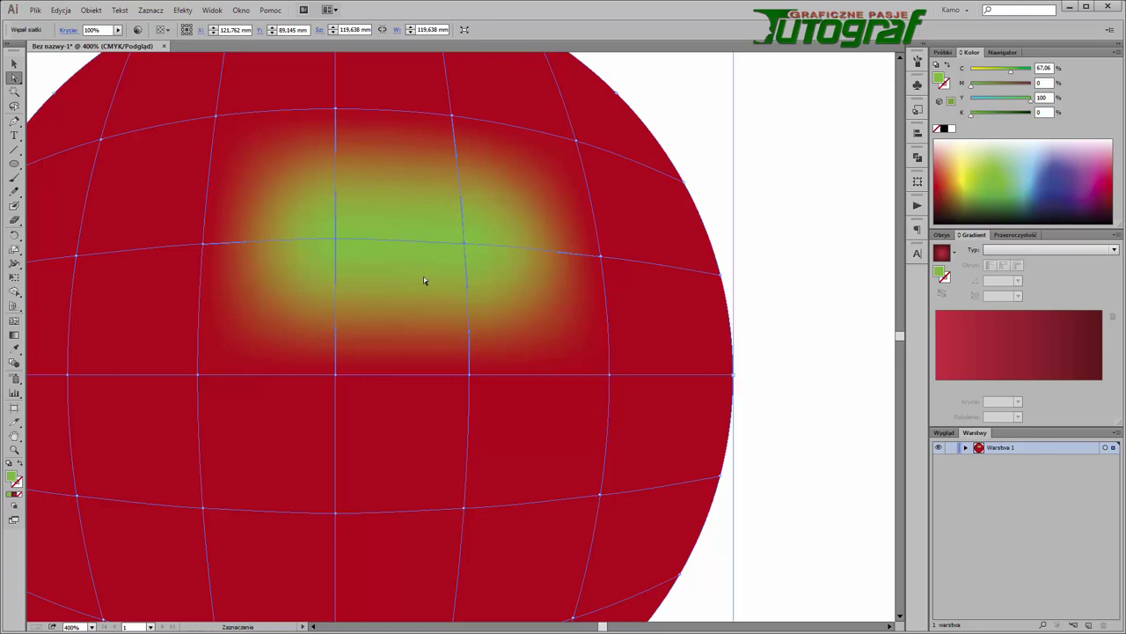
pyautogui.hotkey('ctrl', 'z')
# Try colouring only the upper-right inner mesh point green (C 71.76, Y 100), and undo the colour
pyautogui.click(470, 244)
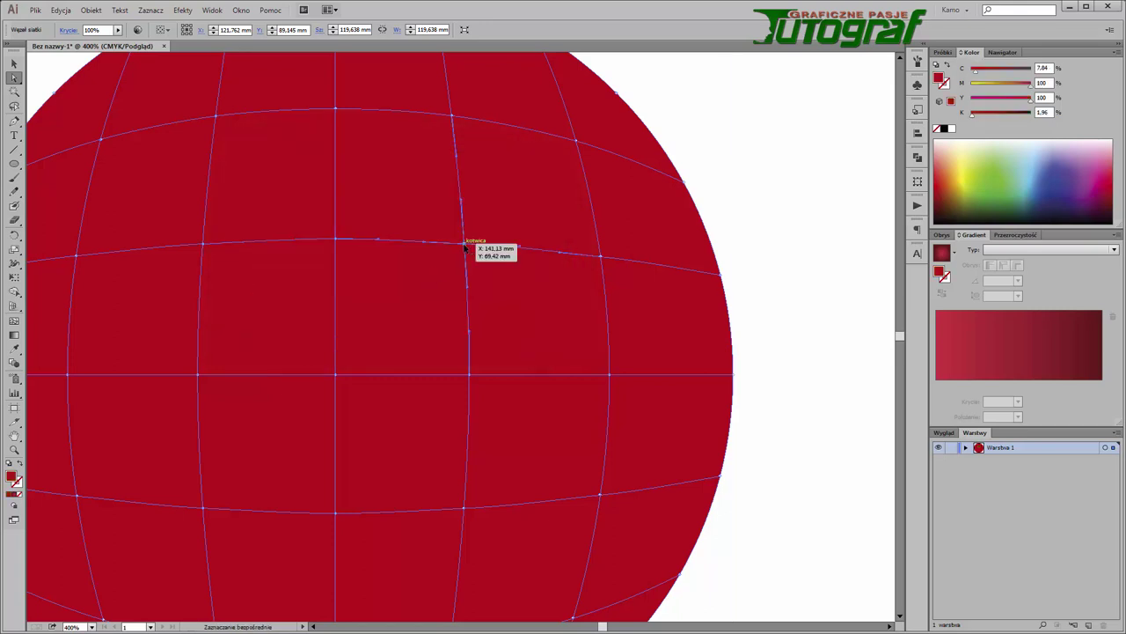
pyautogui.click(1000, 185)
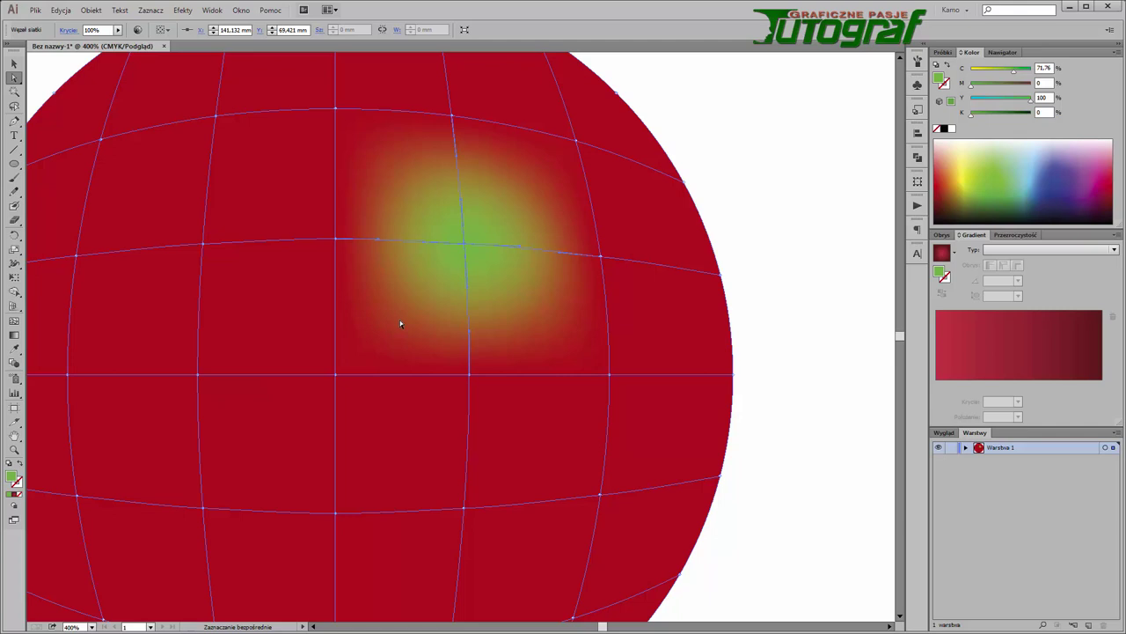
pyautogui.hotkey('ctrl', '0')
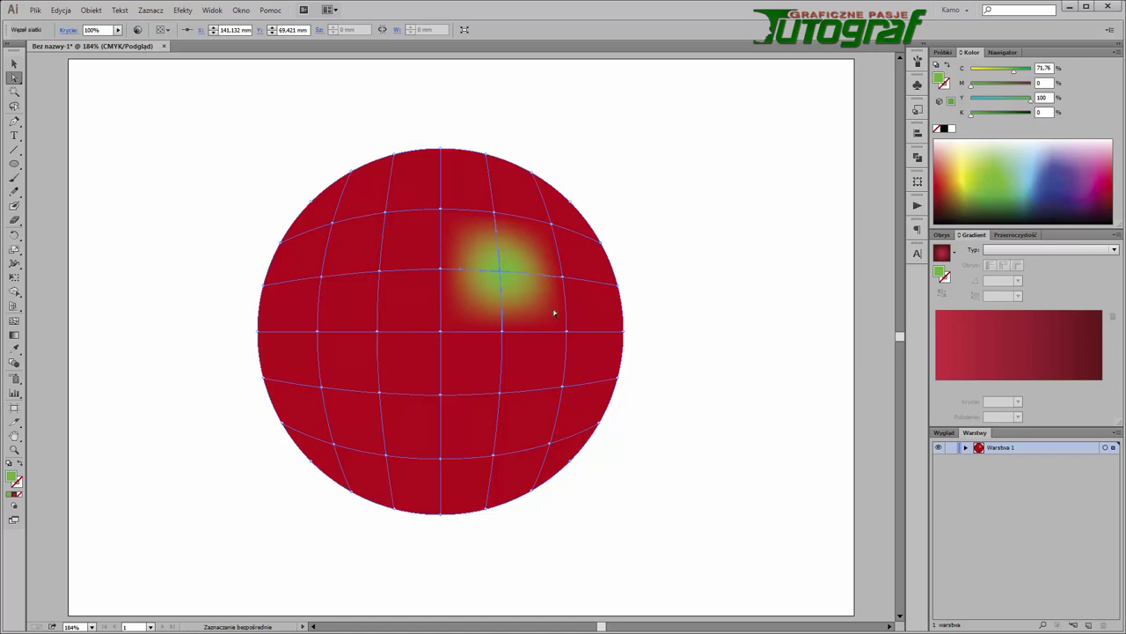
pyautogui.hotkey('ctrl', 'z')
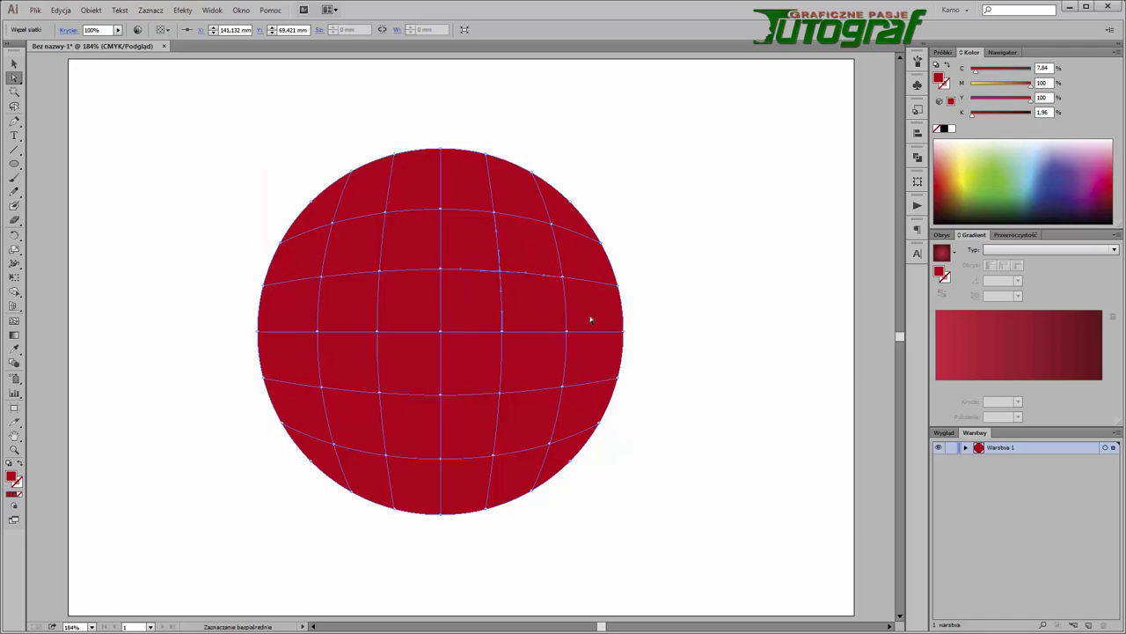
# Darken the right edge mesh point just above the centre line by setting its black (K) to 62%
pyautogui.scroll(3, 636, 337)
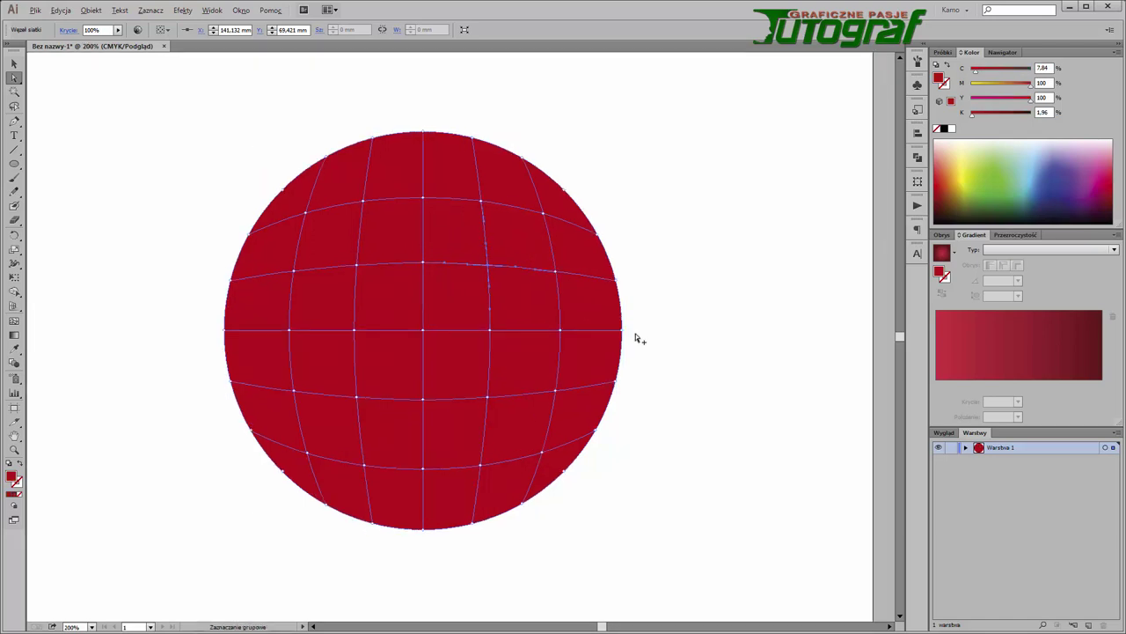
pyautogui.scroll(-2, 636, 338)
pyautogui.moveTo(617, 281); pyautogui.dragTo(618, 286)
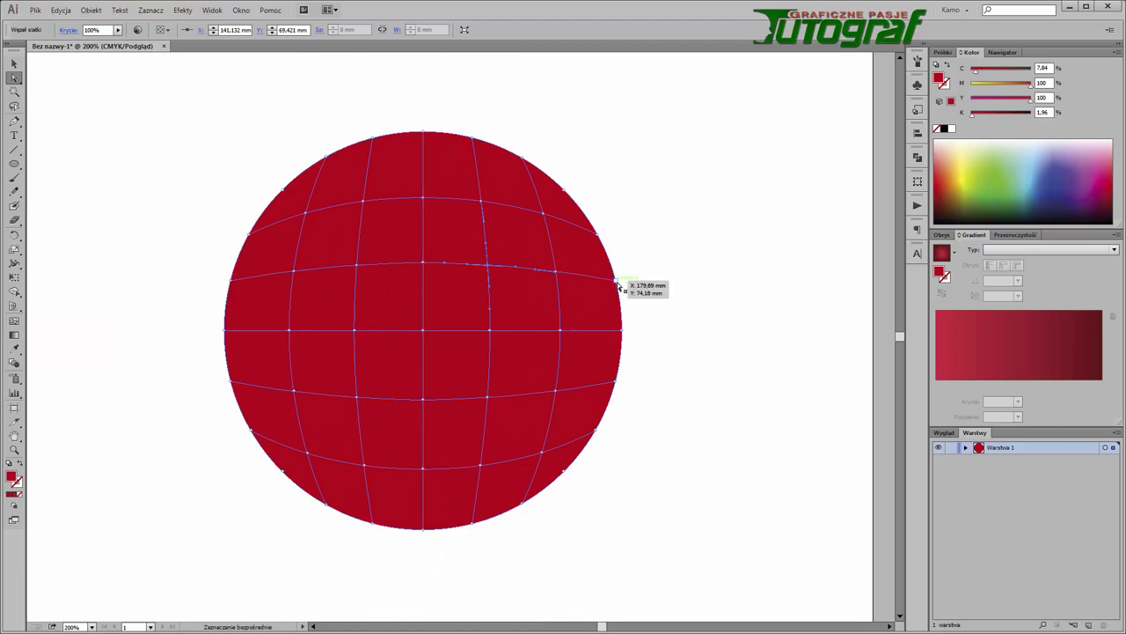
pyautogui.click(618, 285)
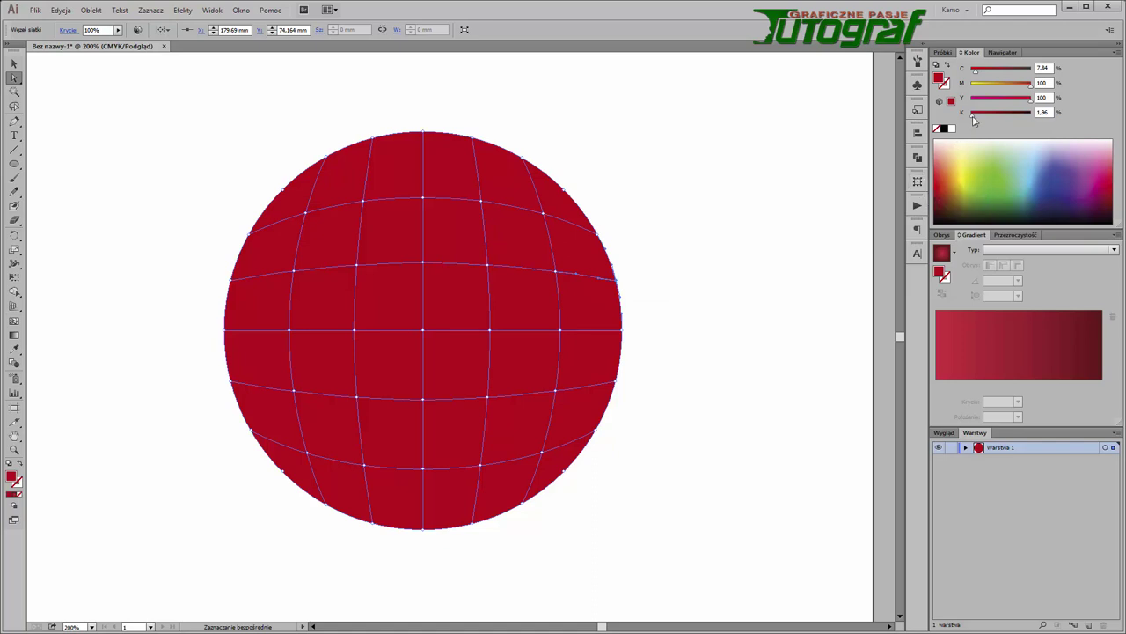
pyautogui.moveTo(973, 114); pyautogui.dragTo(1008, 115)
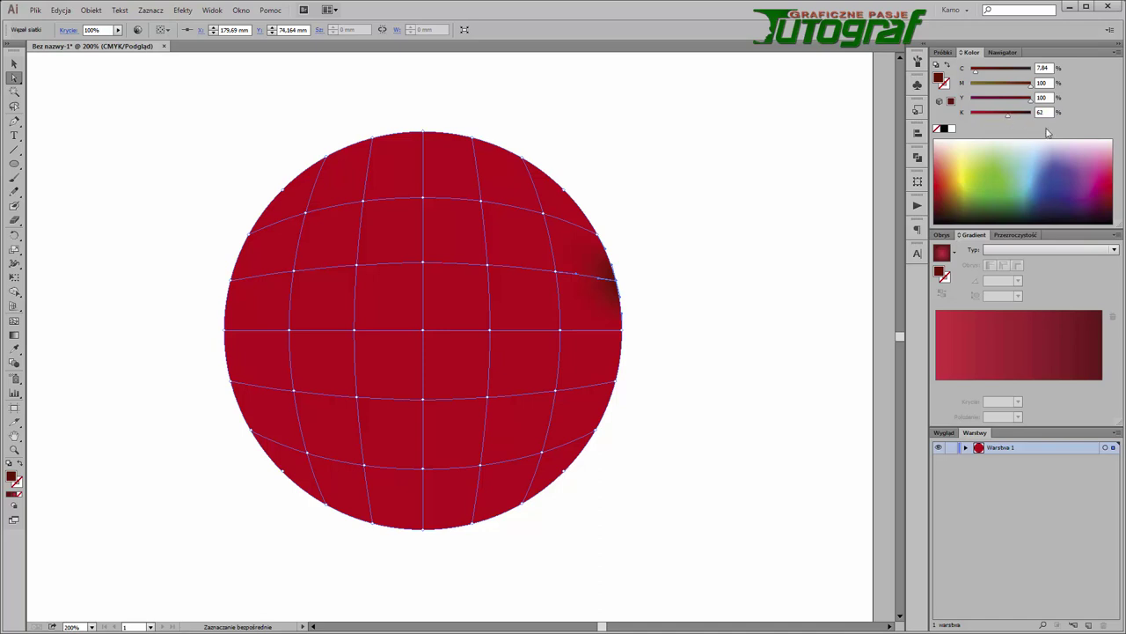
# Select the remaining mesh points along the circle's outline and apply the sampled dark red with the Eyedropper
pyautogui.click(622, 331)
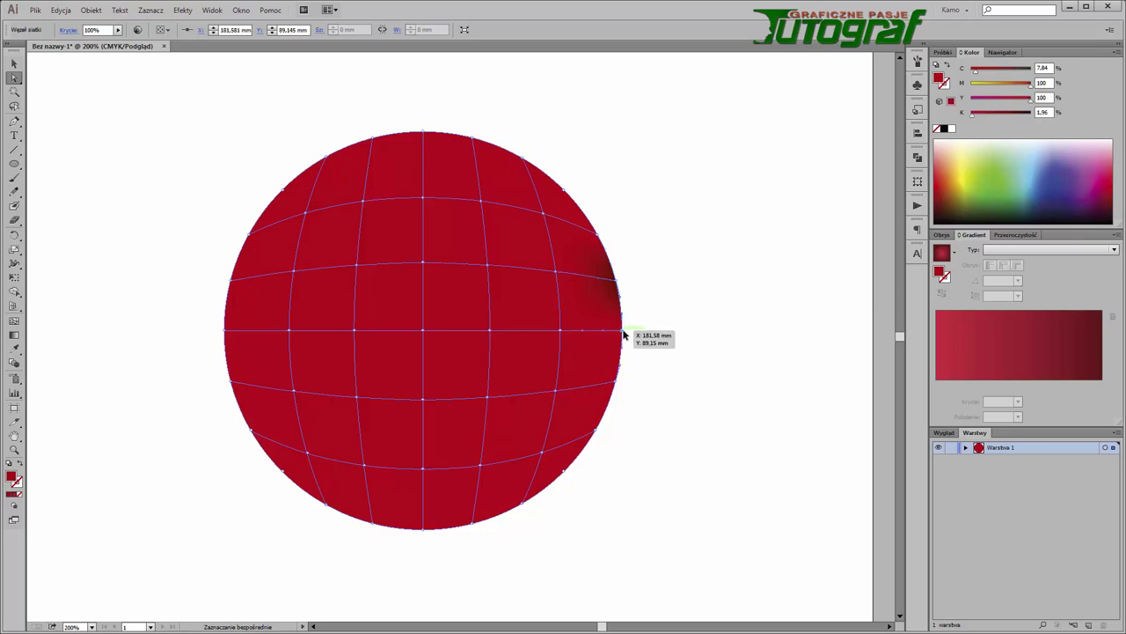
pyautogui.click(616, 384)
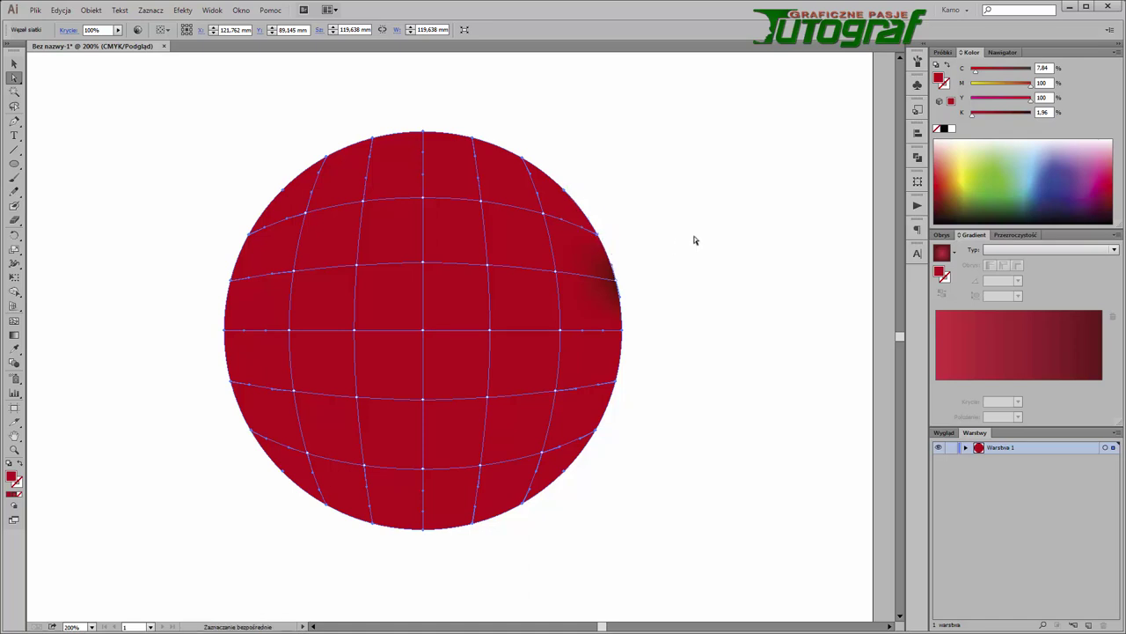
pyautogui.click(16, 349)
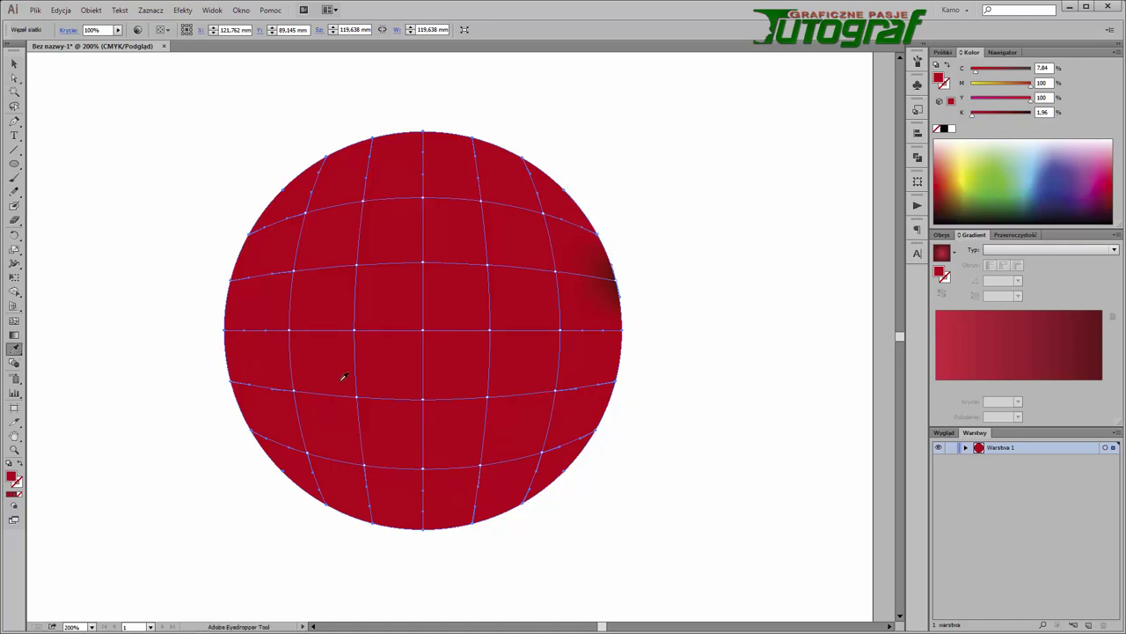
pyautogui.click(619, 276)
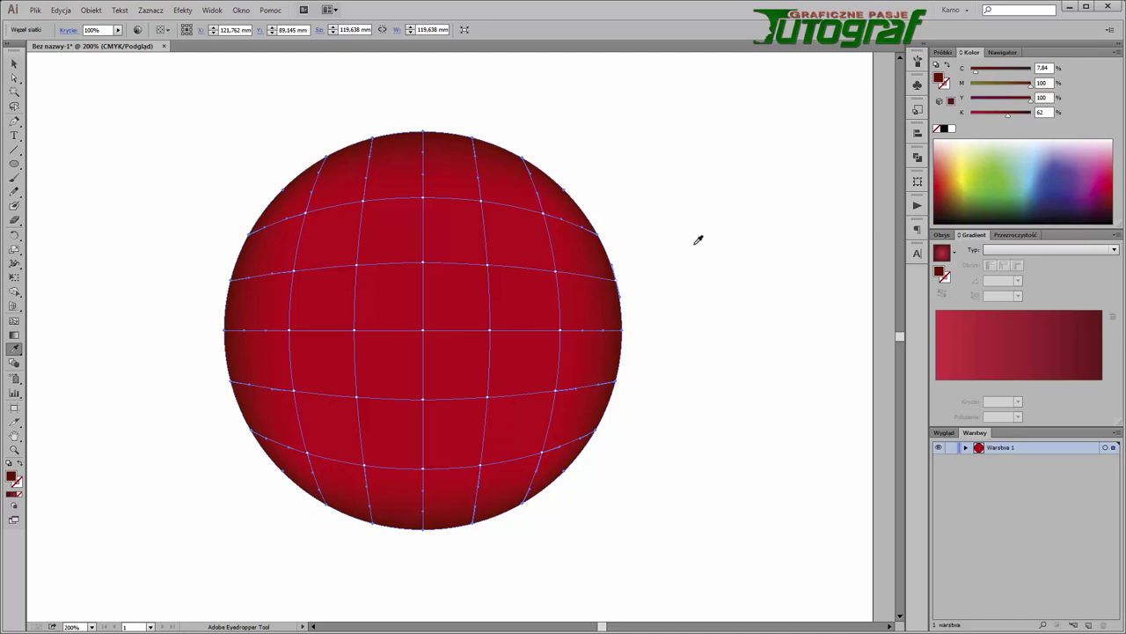
# Select the inner mesh points nearest the right edge, apply the sampled dark edge colour, and set their K to 36%
pyautogui.press('ctrl')
pyautogui.keyDown('ctrl'); pyautogui.click(543, 214); pyautogui.keyUp('ctrl')
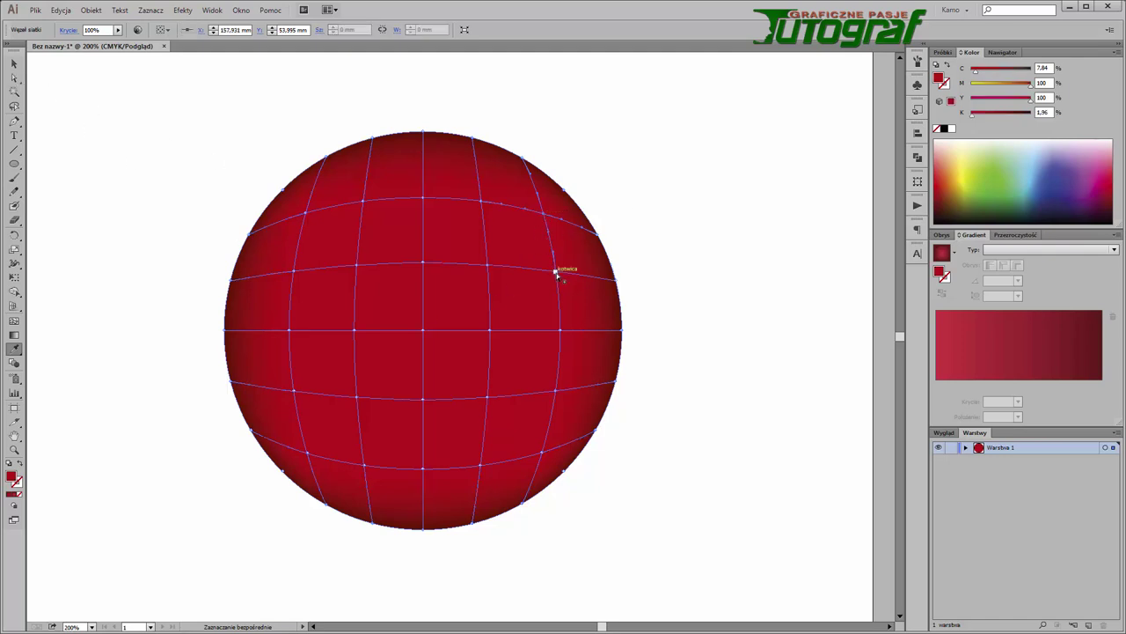
pyautogui.keyDown('ctrl'); pyautogui.click(556, 274); pyautogui.keyUp('ctrl')
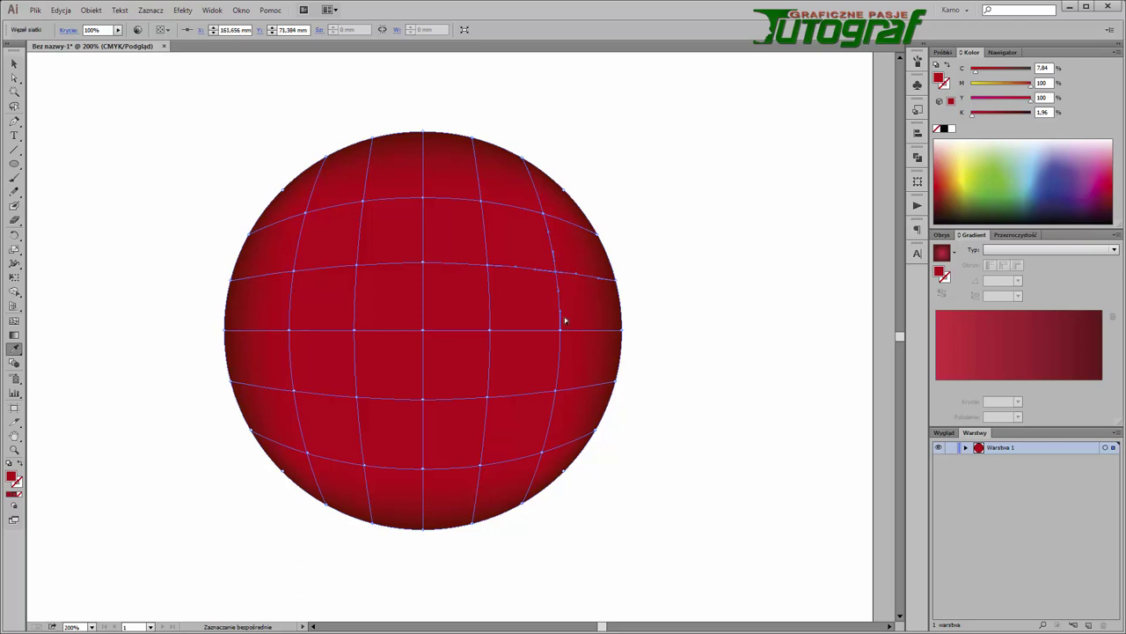
pyautogui.keyDown('ctrl'); pyautogui.click(548, 222); pyautogui.keyUp('ctrl')
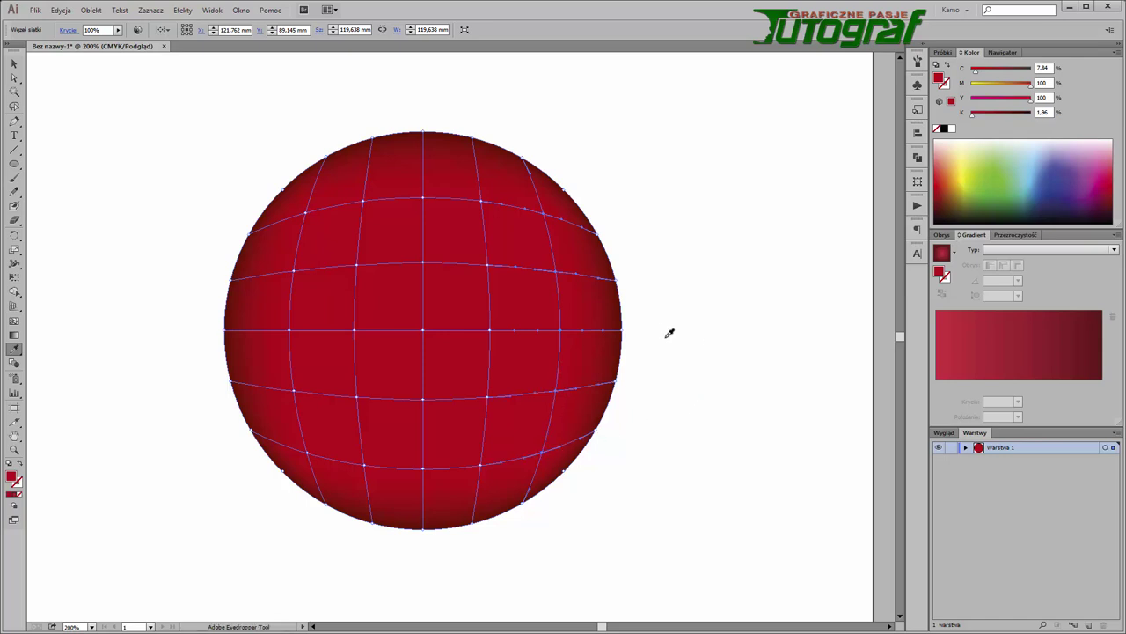
pyautogui.keyDown('shift'); pyautogui.click(616, 277); pyautogui.keyUp('shift')
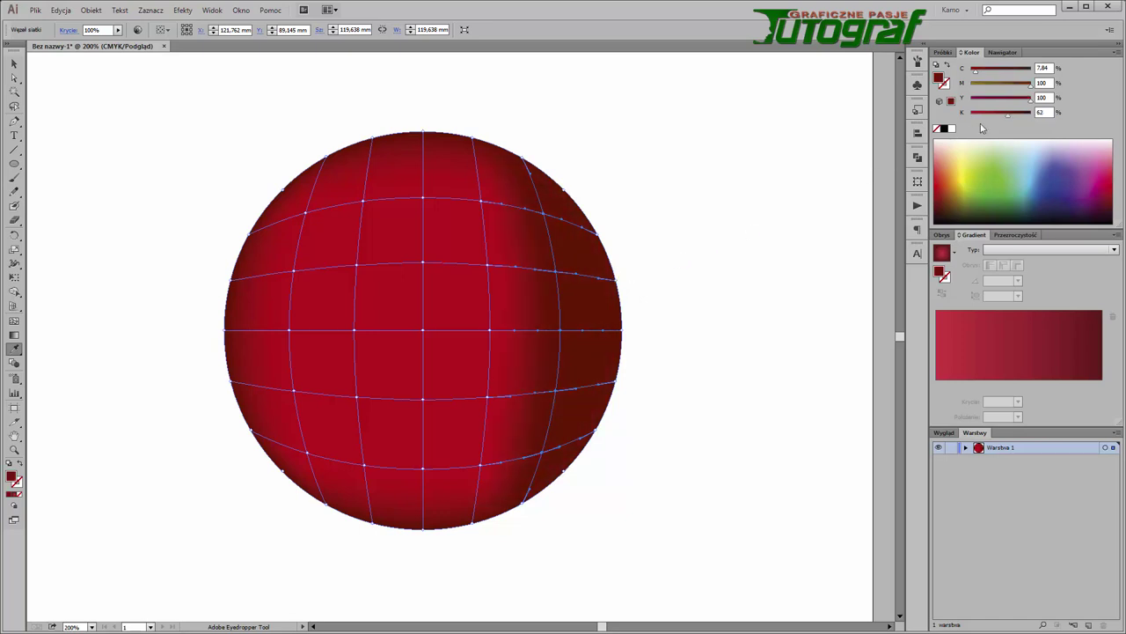
pyautogui.moveTo(1009, 115); pyautogui.dragTo(992, 117)
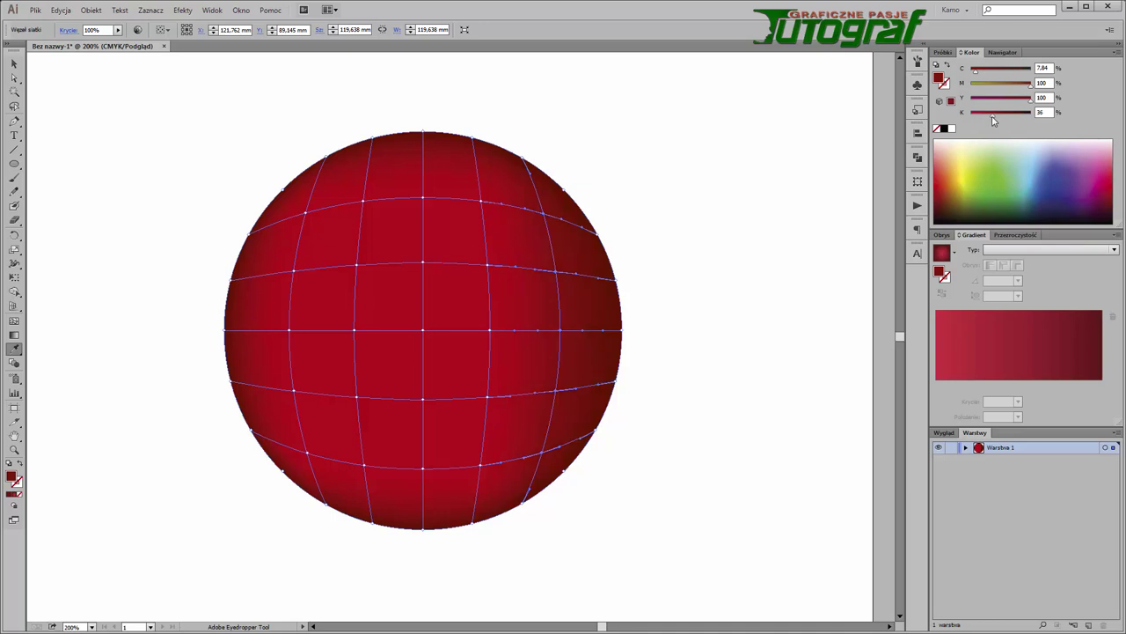
# Give the remaining points of the outer inner ring the sampled darker red, and reduce their K to 17%
pyautogui.keyDown('ctrl'); pyautogui.click(483, 201); pyautogui.keyUp('ctrl')
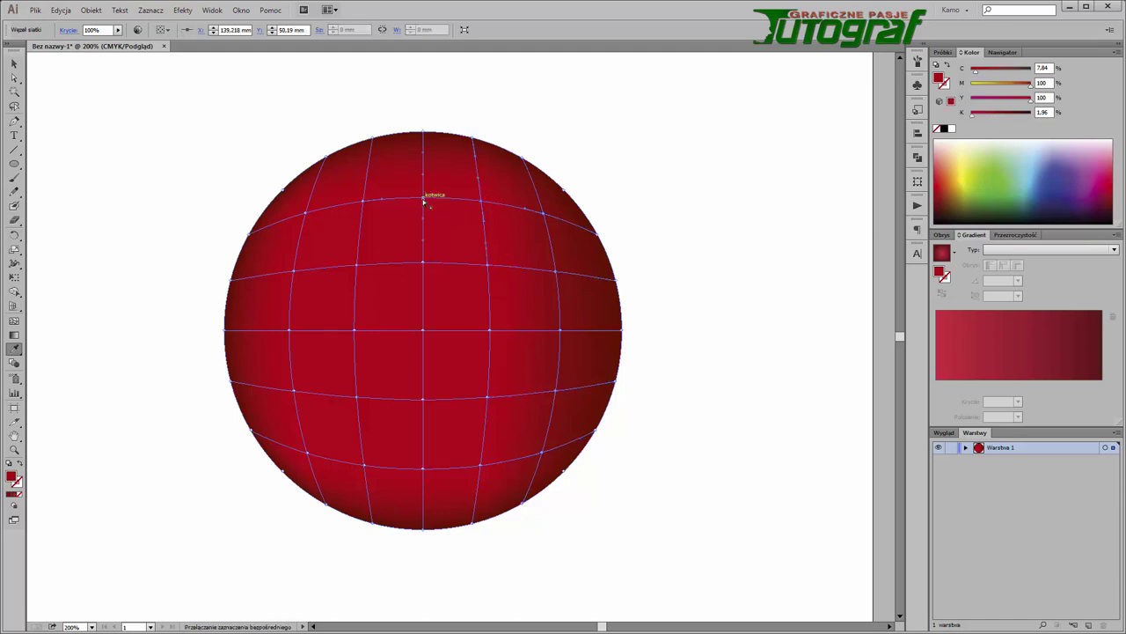
pyautogui.keyDown('ctrl'); pyautogui.click(365, 205); pyautogui.keyUp('ctrl')
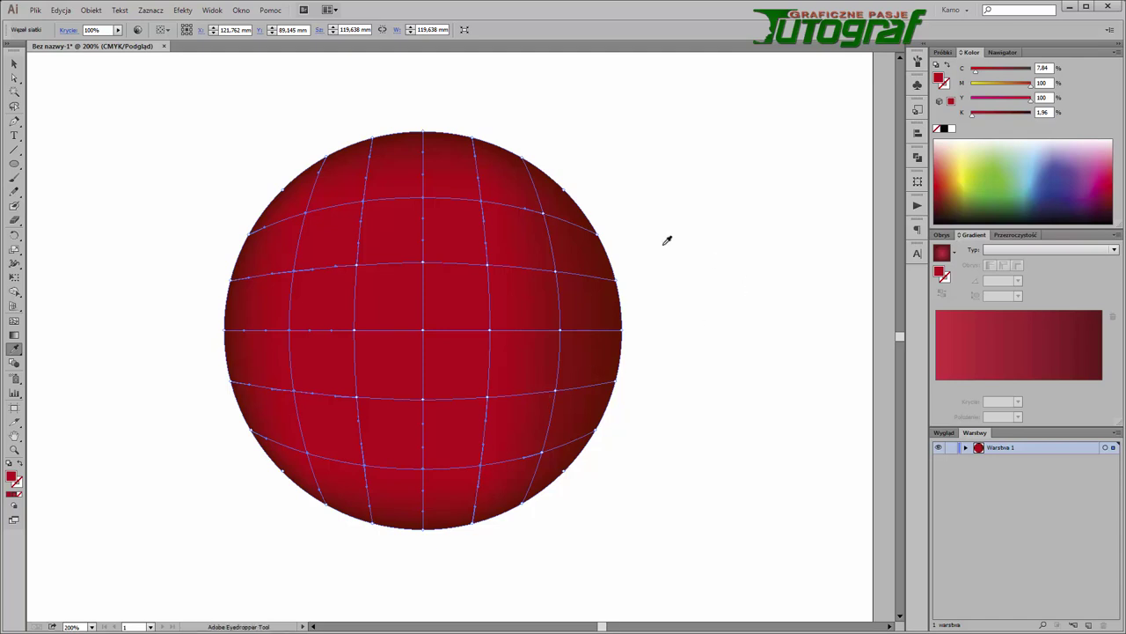
pyautogui.click(548, 211)
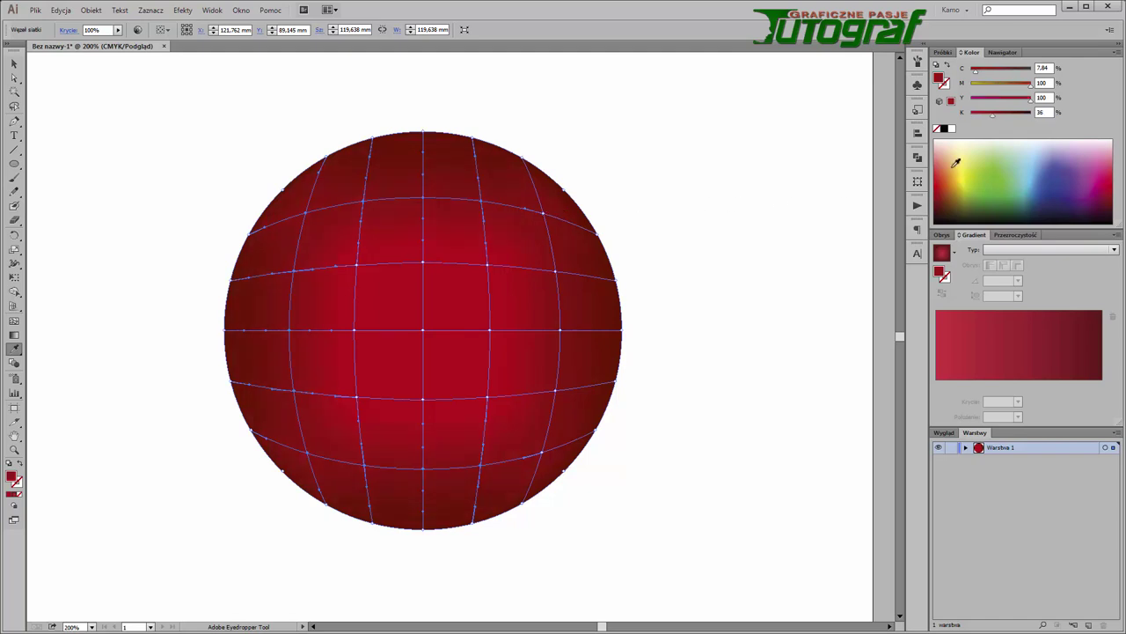
pyautogui.moveTo(994, 116); pyautogui.dragTo(983, 118)
# Colour the mesh point diagonally below-left of the centre orange by lowering its magenta to 59%
pyautogui.press('ctrl')
pyautogui.keyDown('ctrl'); pyautogui.click(357, 401); pyautogui.keyUp('ctrl')
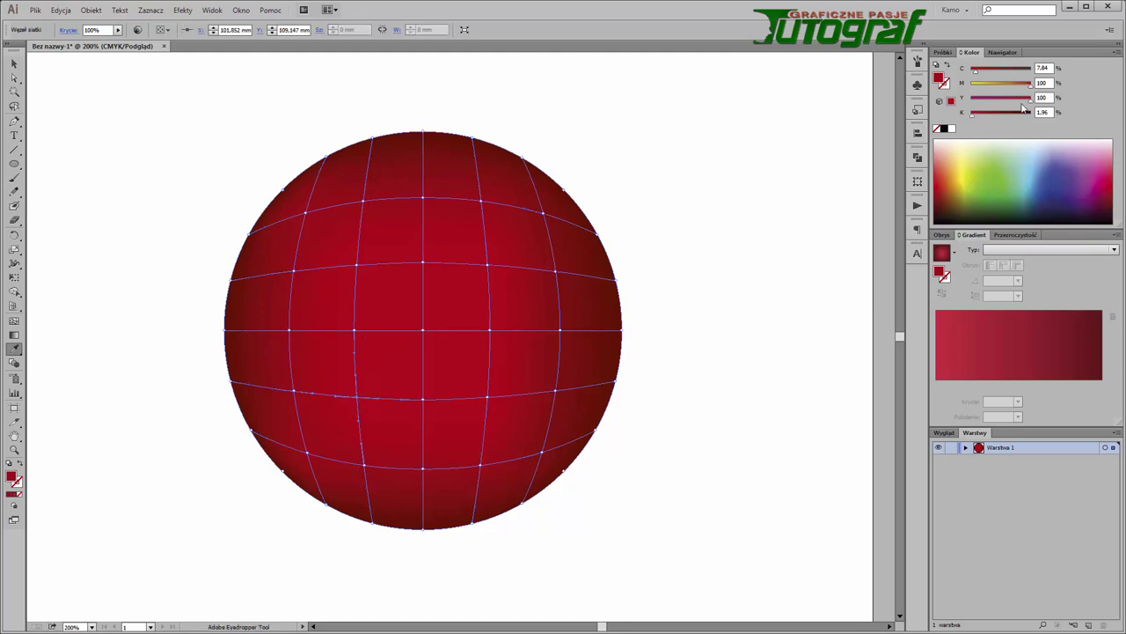
pyautogui.moveTo(1029, 89); pyautogui.dragTo(1008, 89)
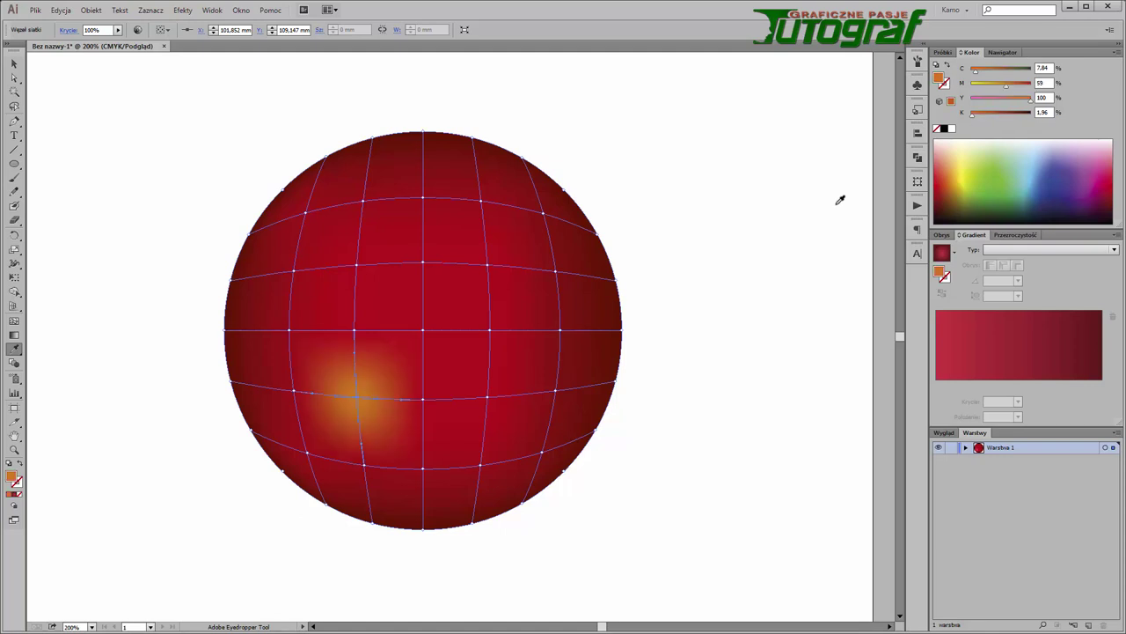
# Deselect the mesh to inspect the shading and orange highlight, briefly selecting the whole object
pyautogui.click(18, 80)
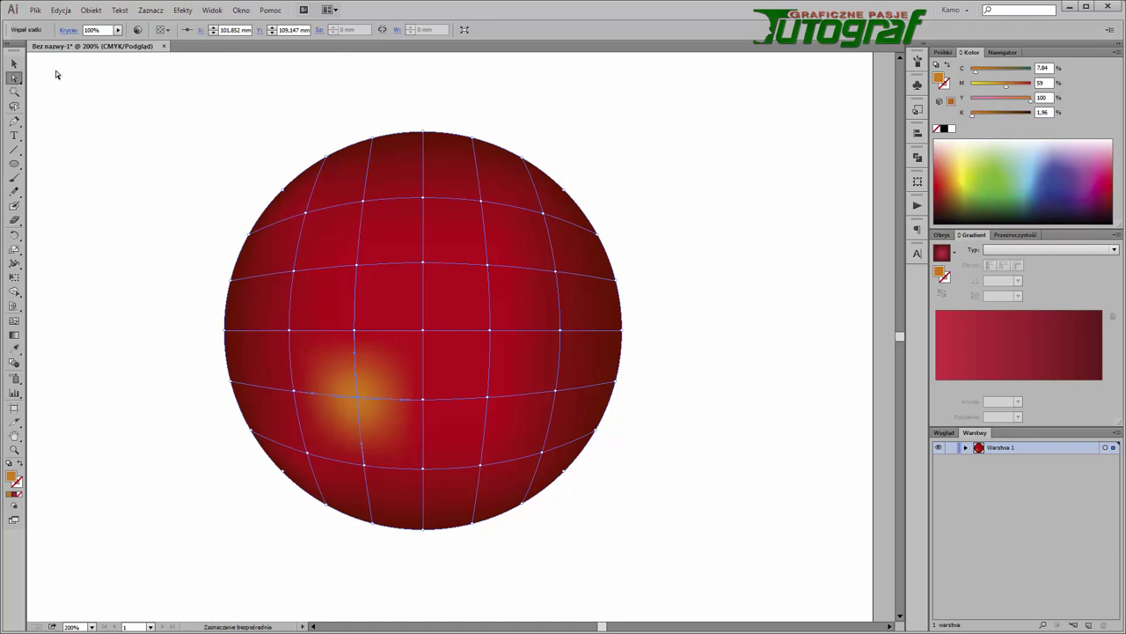
pyautogui.click(13, 64)
pyautogui.click(125, 128)
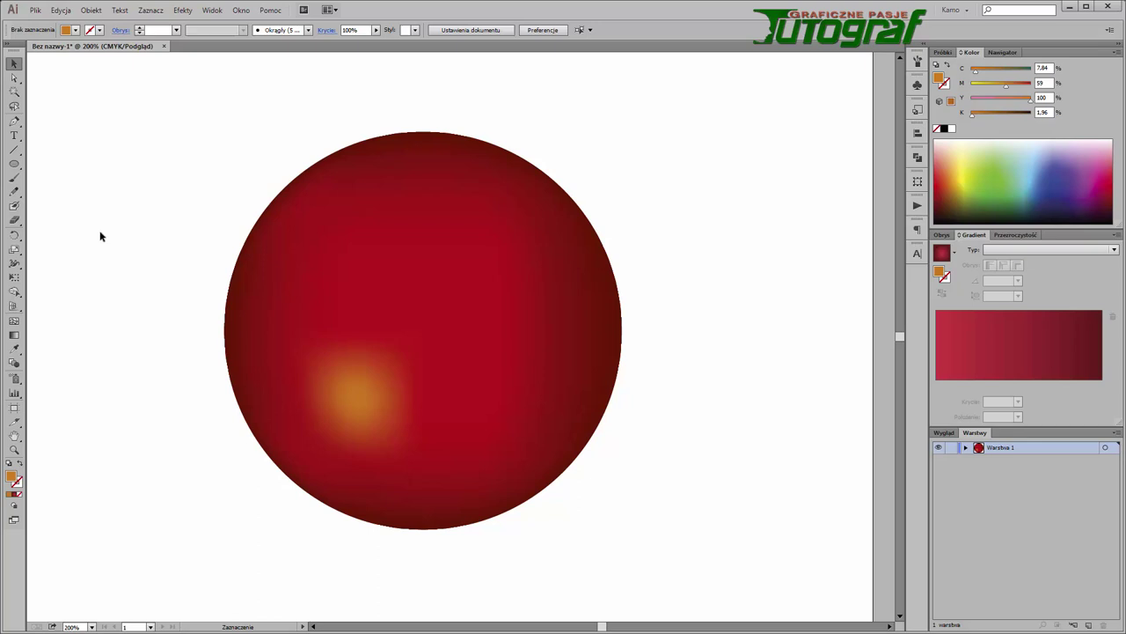
pyautogui.click(287, 358)
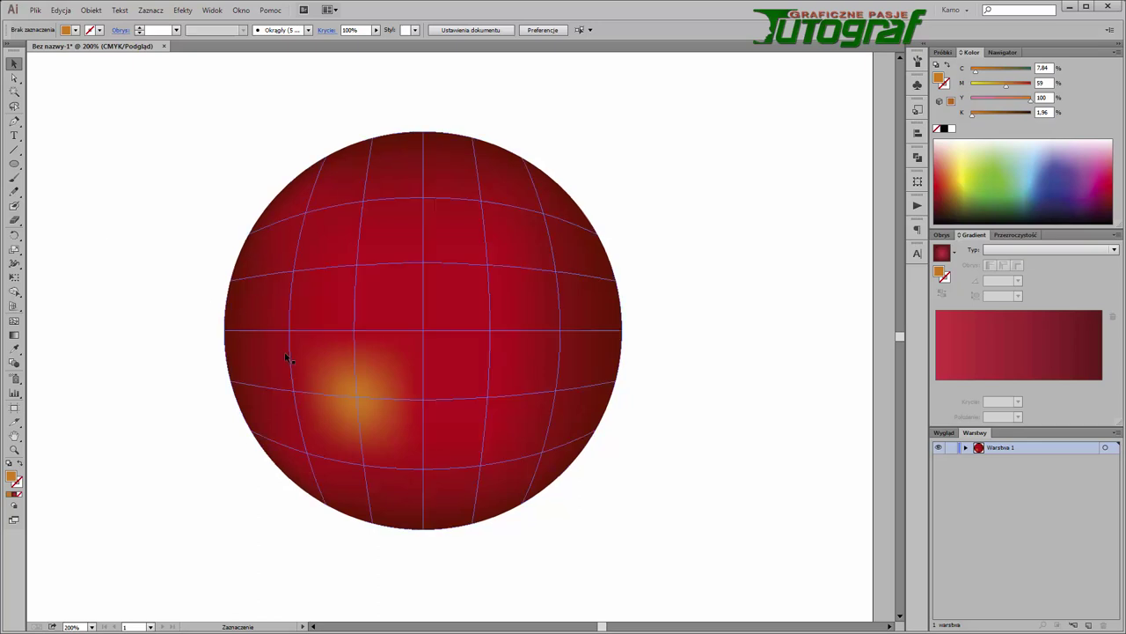
pyautogui.click(358, 402)
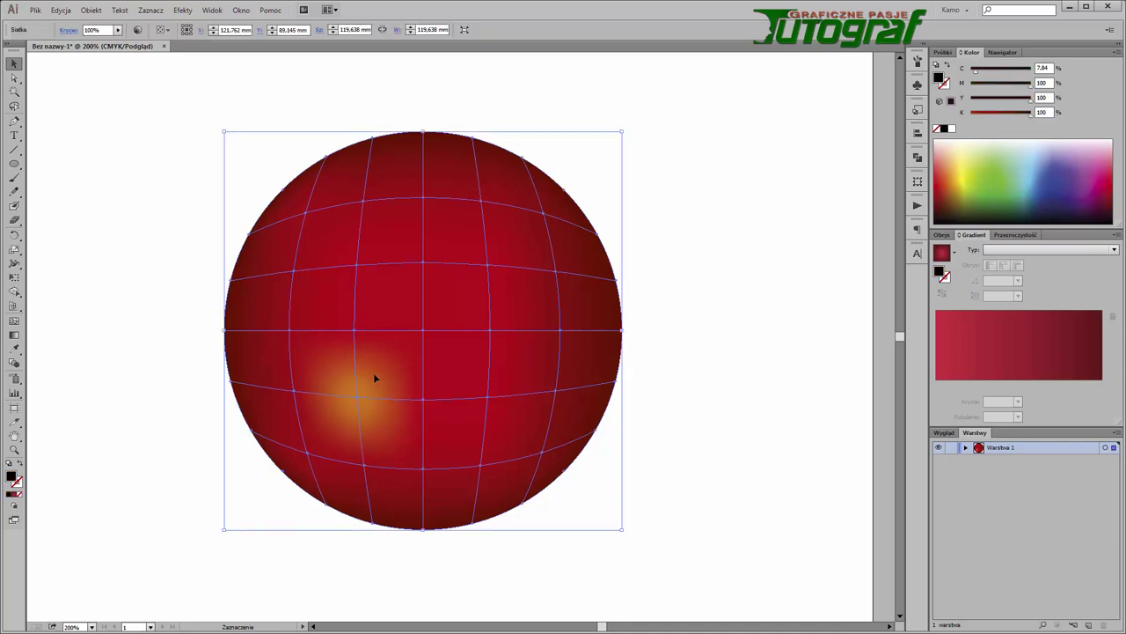
pyautogui.click(197, 355)
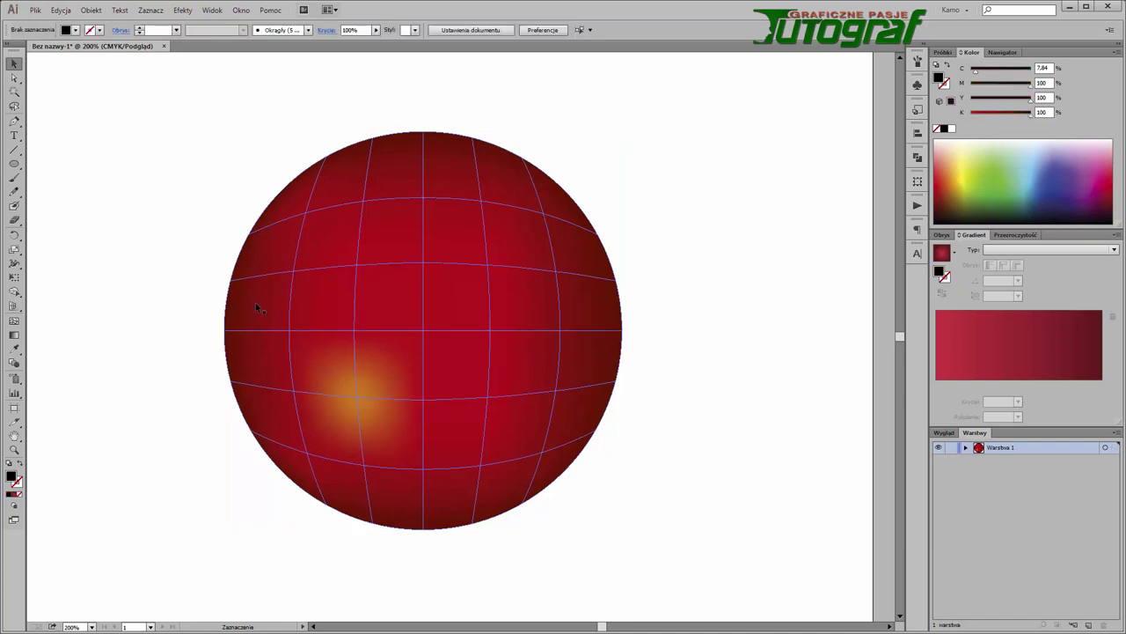
# Reposition the orange mesh point and the centre, left and lower points around it with Direct Selection to widen the highlight
pyautogui.click(14, 78)
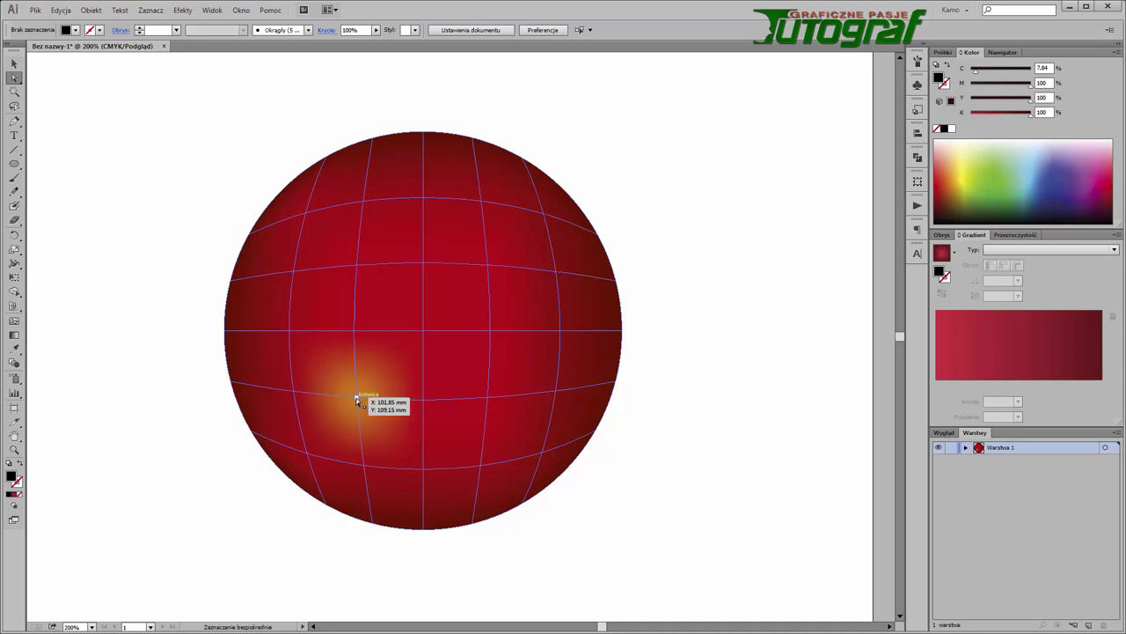
pyautogui.moveTo(356, 395); pyautogui.dragTo(361, 380)
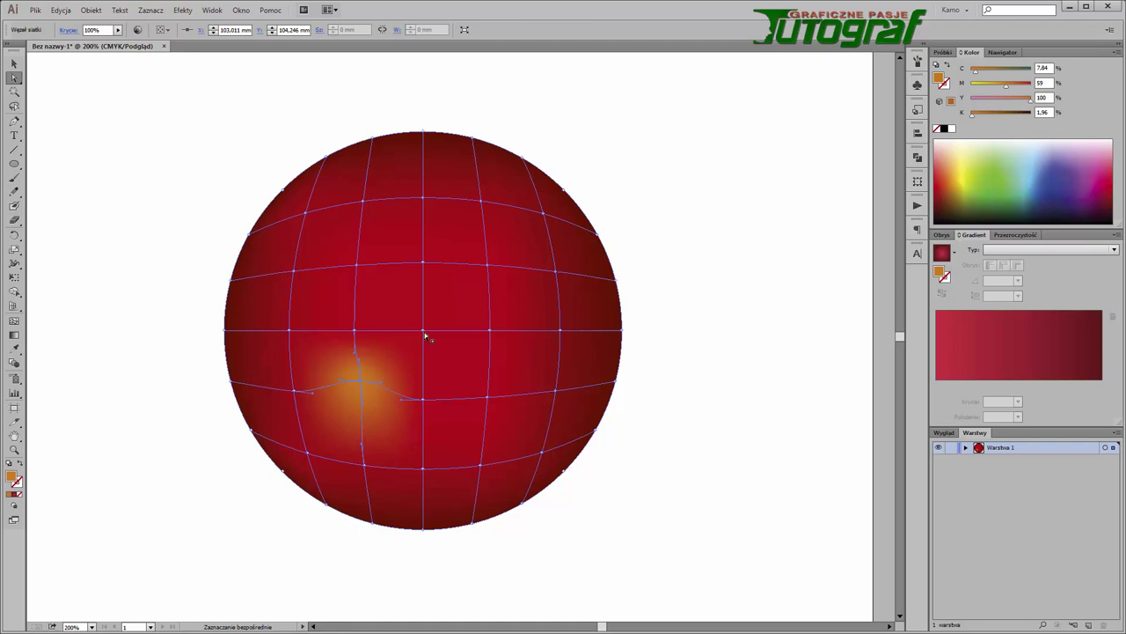
pyautogui.moveTo(423, 330); pyautogui.dragTo(443, 307)
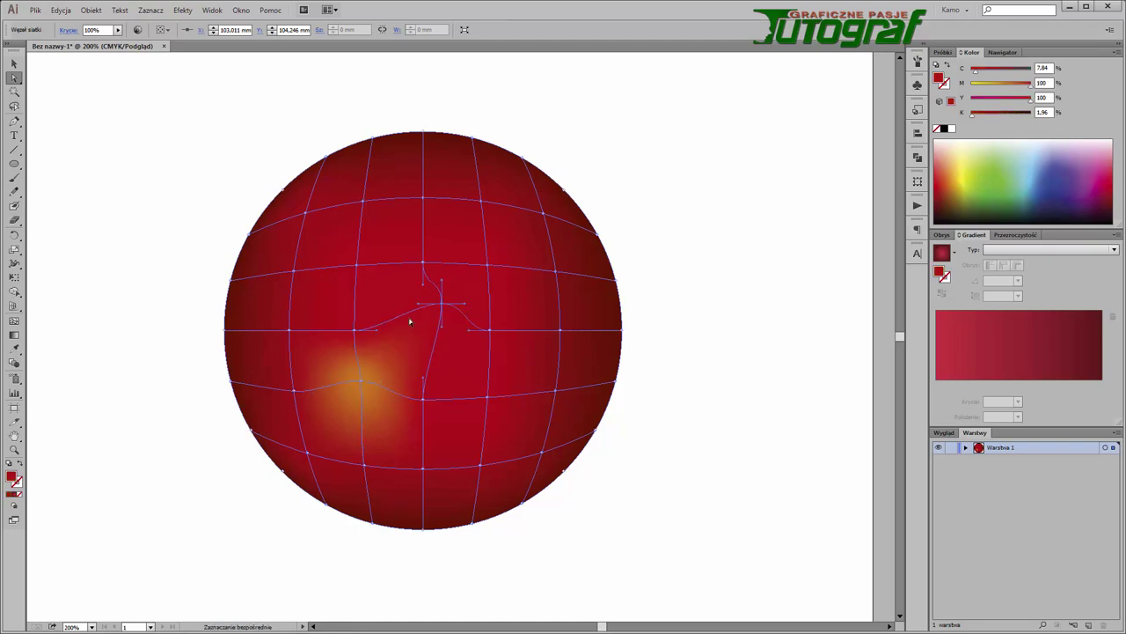
pyautogui.moveTo(355, 328); pyautogui.dragTo(350, 305)
pyautogui.moveTo(287, 331); pyautogui.dragTo(283, 331)
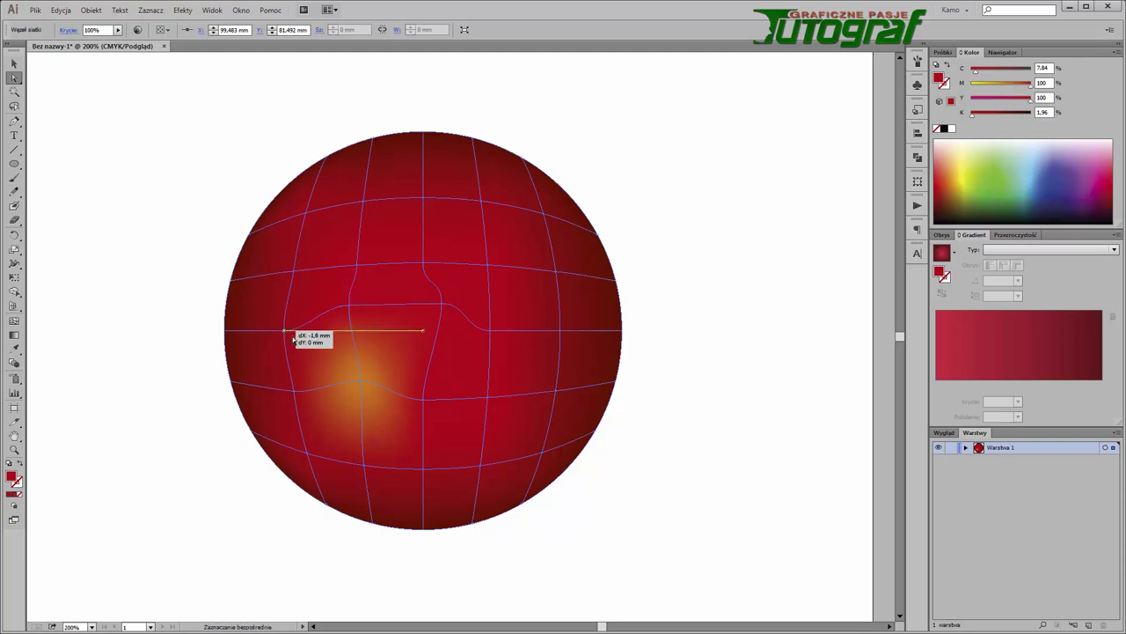
pyautogui.moveTo(422, 399); pyautogui.dragTo(444, 399)
pyautogui.moveTo(294, 391)
pyautogui.mouseDown()
pyautogui.moveTo(288, 400)
pyautogui.moveTo(317, 393)
pyautogui.moveTo(294, 391)
pyautogui.mouseUp()
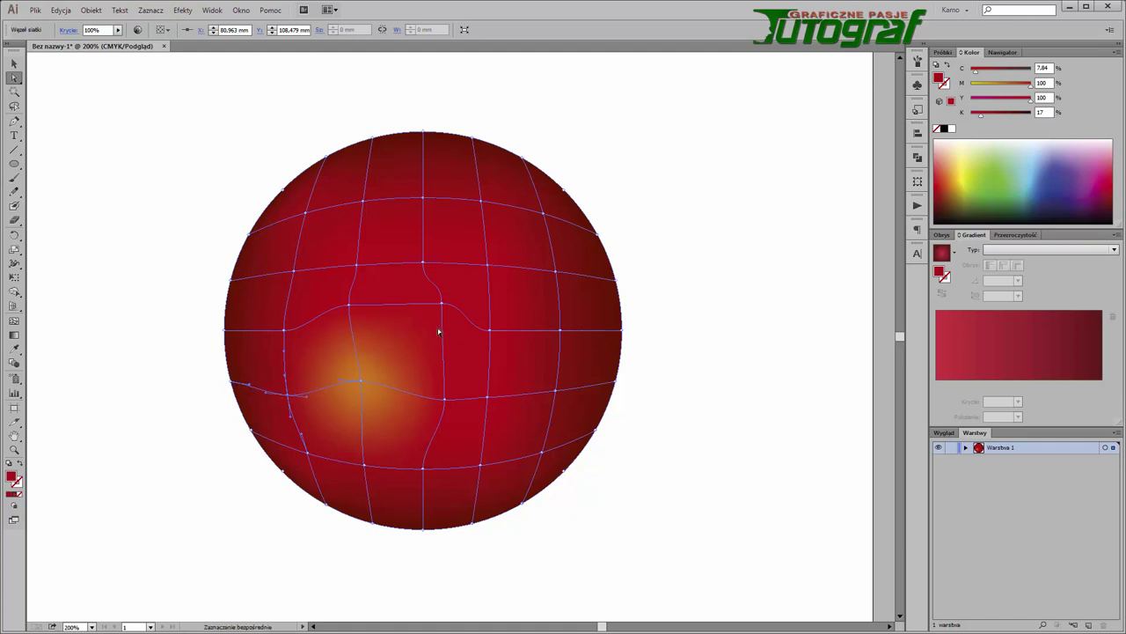
# Refine the highlight by shifting its mesh points and bending the direction handles around it, and deselect the mesh
pyautogui.moveTo(360, 384); pyautogui.dragTo(364, 380)
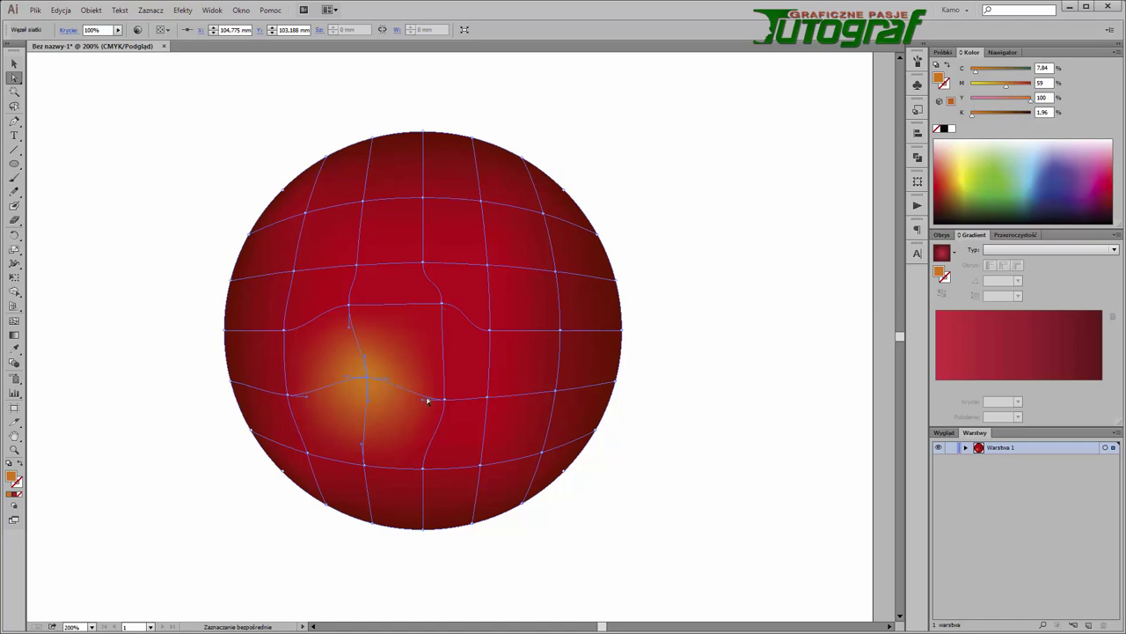
pyautogui.moveTo(428, 400); pyautogui.dragTo(436, 364)
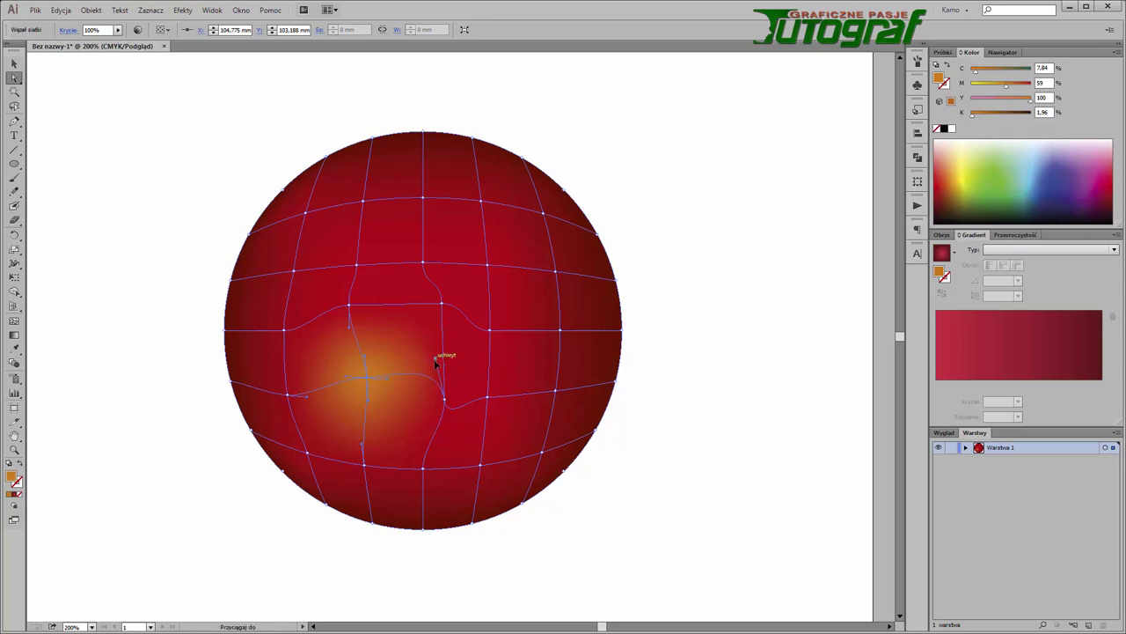
pyautogui.moveTo(364, 359)
pyautogui.mouseDown()
pyautogui.moveTo(371, 377)
pyautogui.moveTo(365, 348)
pyautogui.mouseUp()
pyautogui.click(371, 377)
pyautogui.moveTo(348, 387); pyautogui.dragTo(401, 388)
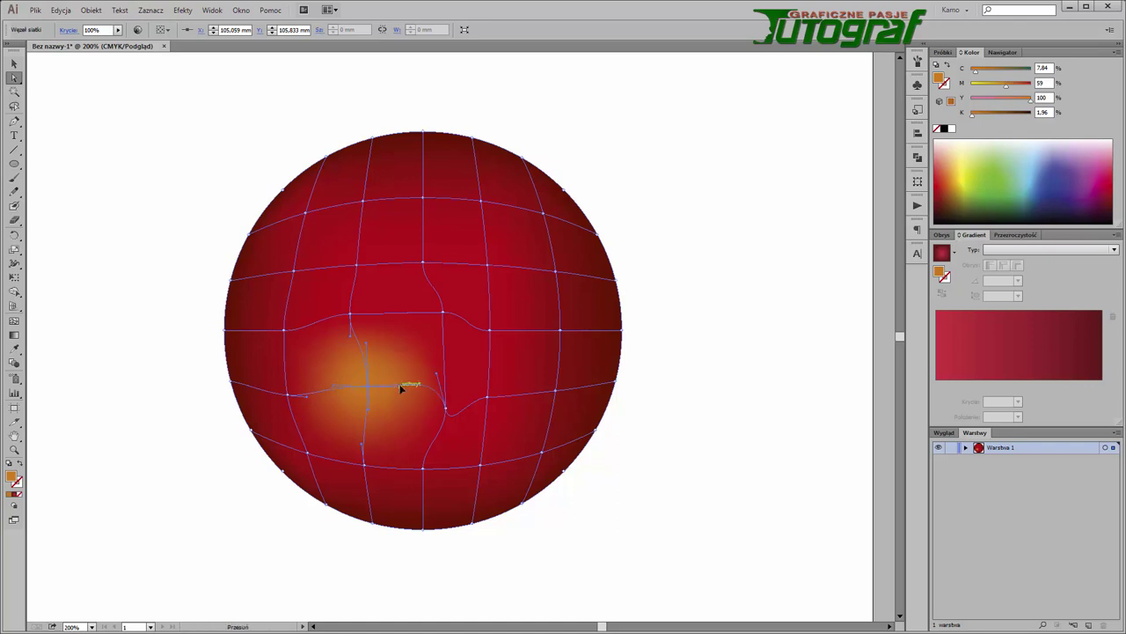
pyautogui.moveTo(442, 315)
pyautogui.mouseDown()
pyautogui.moveTo(435, 368)
pyautogui.moveTo(459, 343)
pyautogui.moveTo(441, 310)
pyautogui.mouseUp()
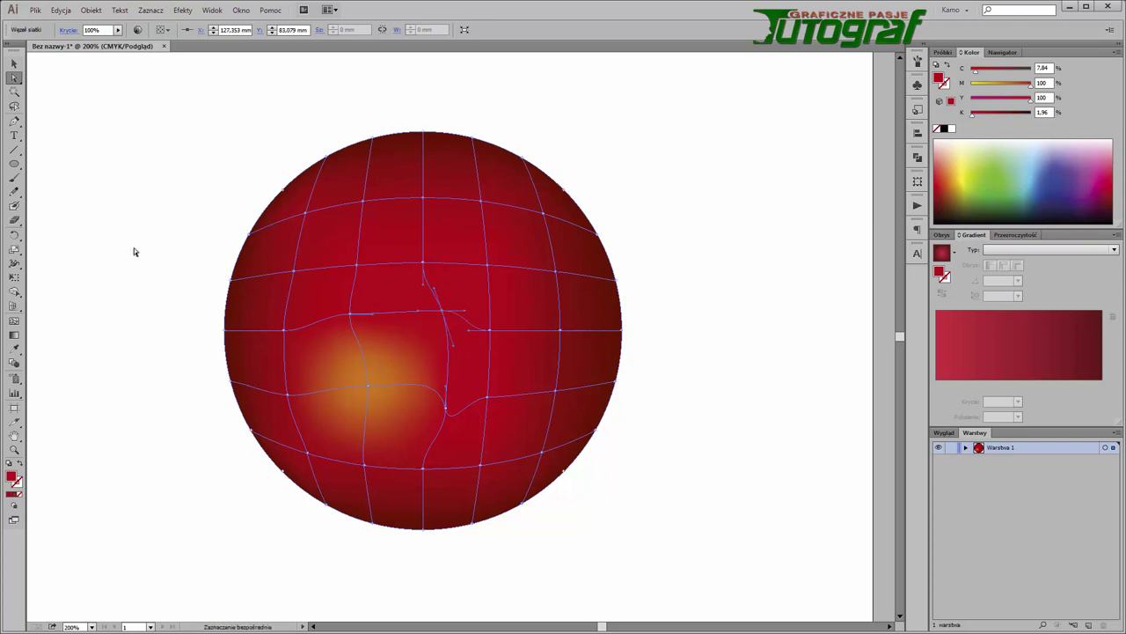
pyautogui.click(61, 98)
pyautogui.click(15, 63)
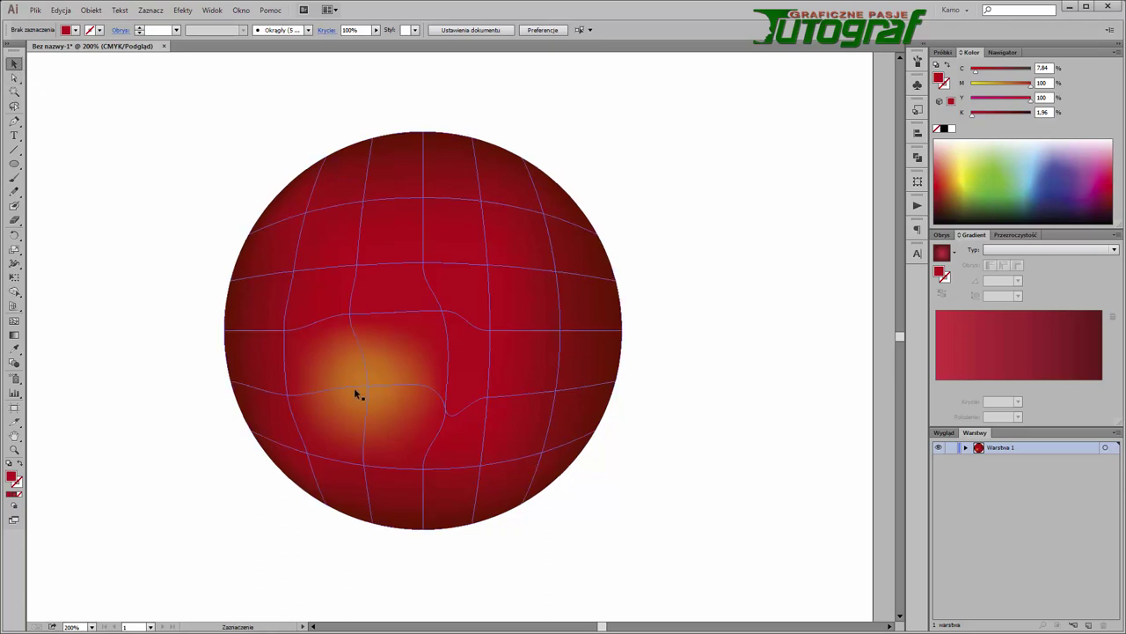
# Add an anchor point to the horizontal mesh line above the orange highlight with the Add Anchor Point tool
pyautogui.click(14, 77)
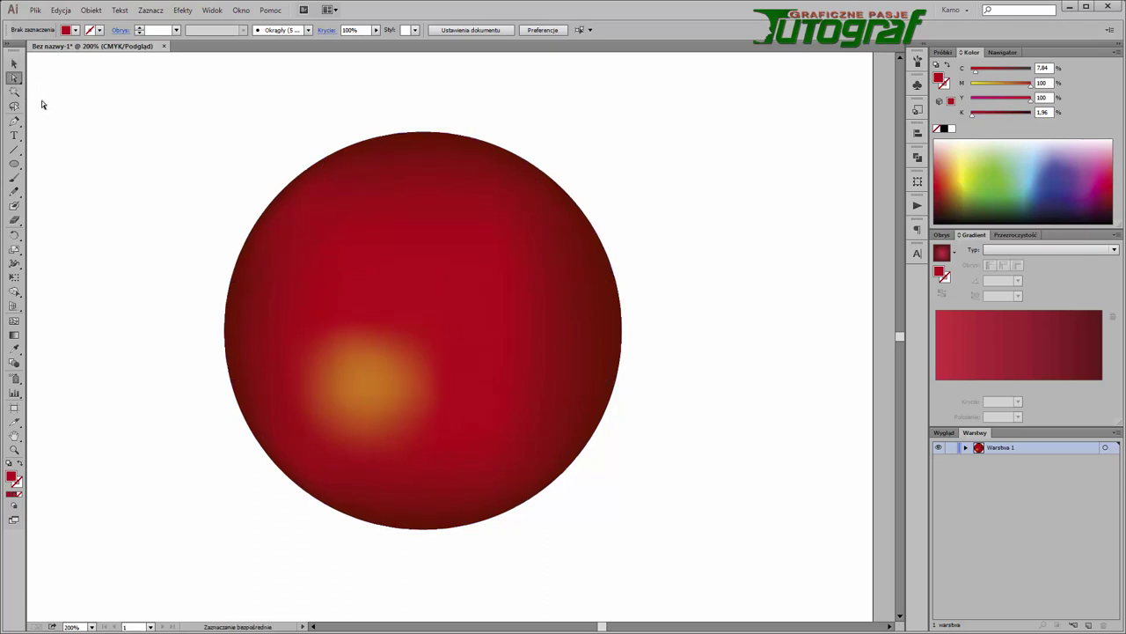
pyautogui.click(367, 384)
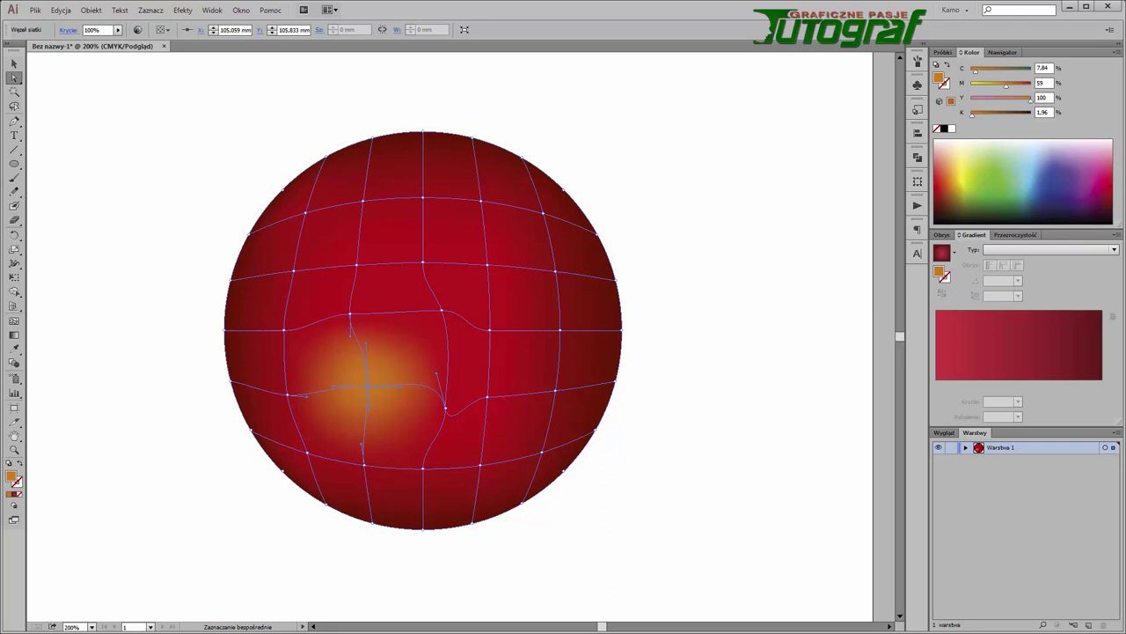
pyautogui.moveTo(14, 121); pyautogui.dragTo(47, 137)
pyautogui.click(399, 316)
pyautogui.click(399, 314)
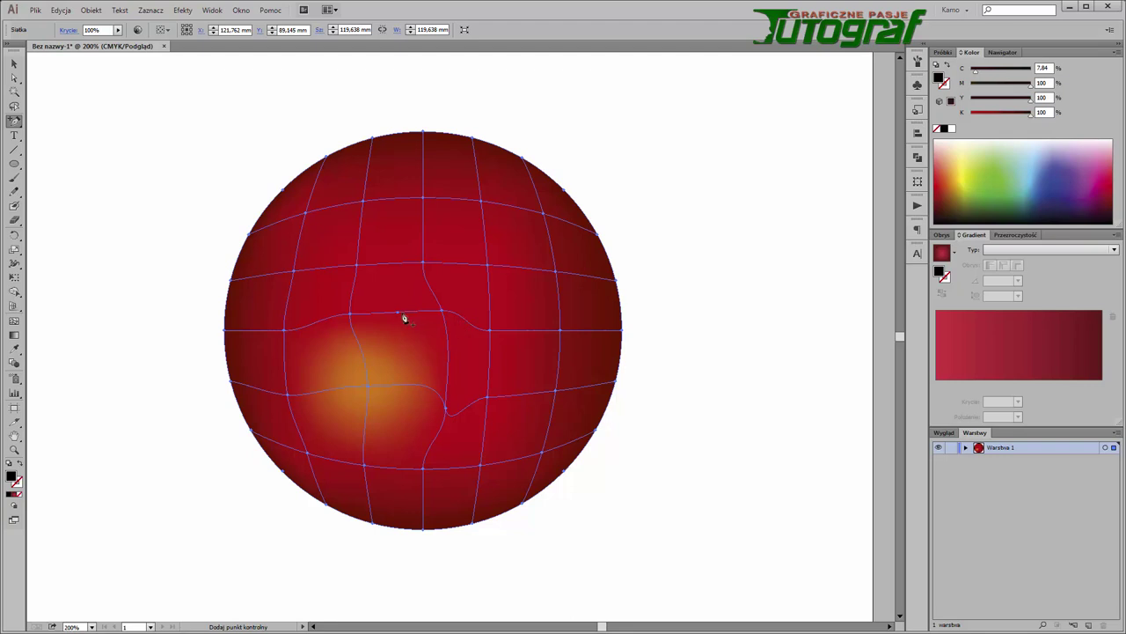
# Select the added anchor point with Direct Selection to check its fill colour, and deselect the mesh
pyautogui.click(14, 78)
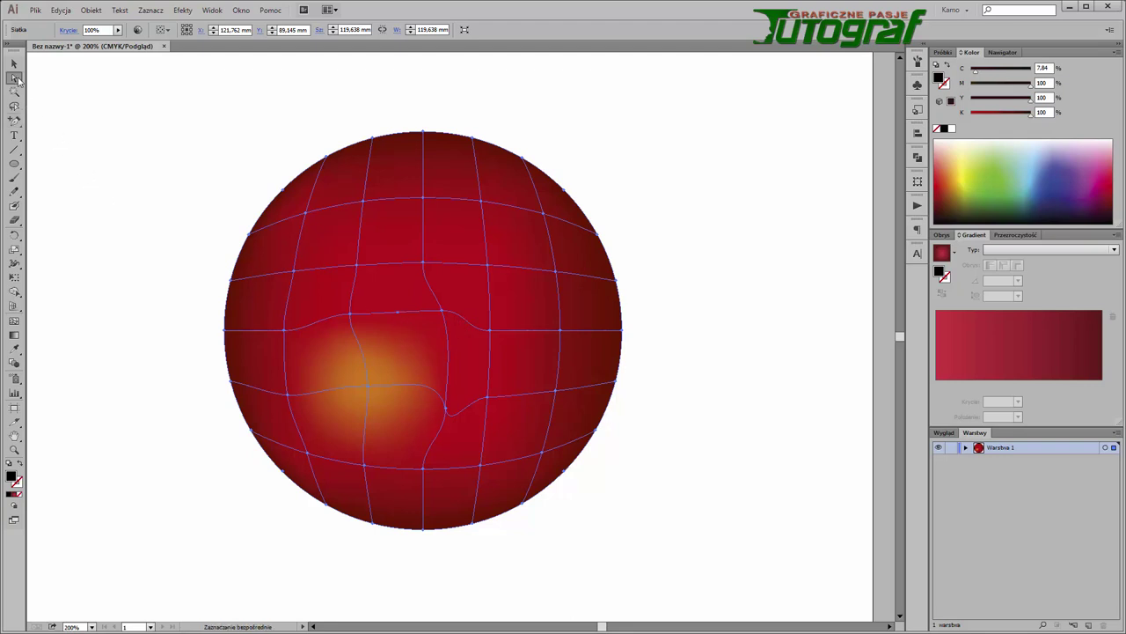
pyautogui.click(396, 314)
pyautogui.click(398, 315)
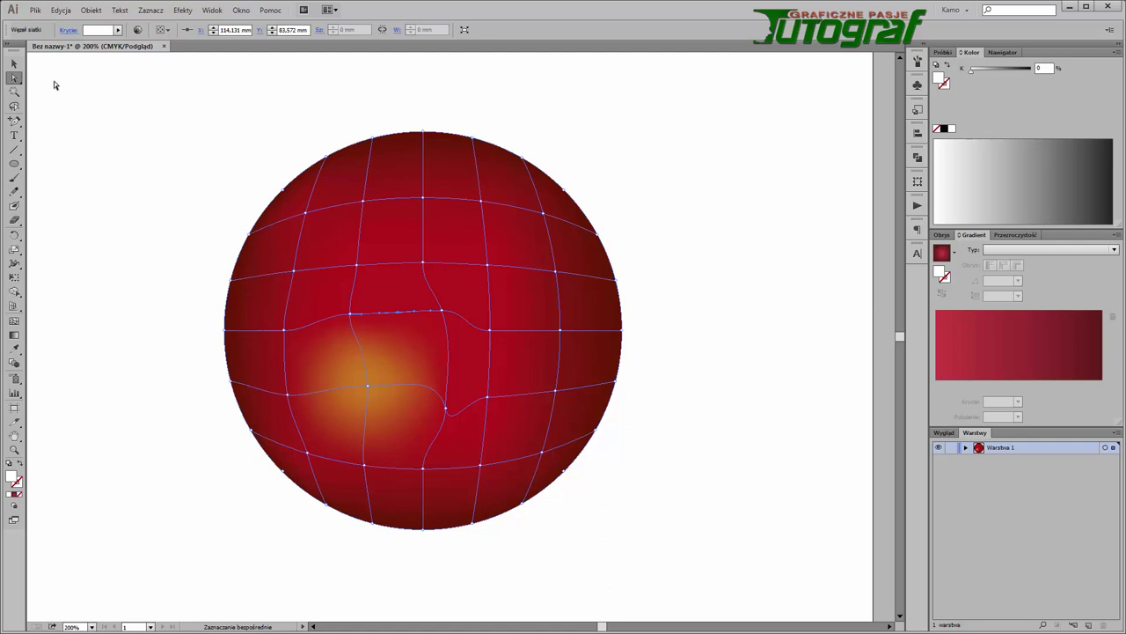
pyautogui.click(13, 63)
pyautogui.click(109, 140)
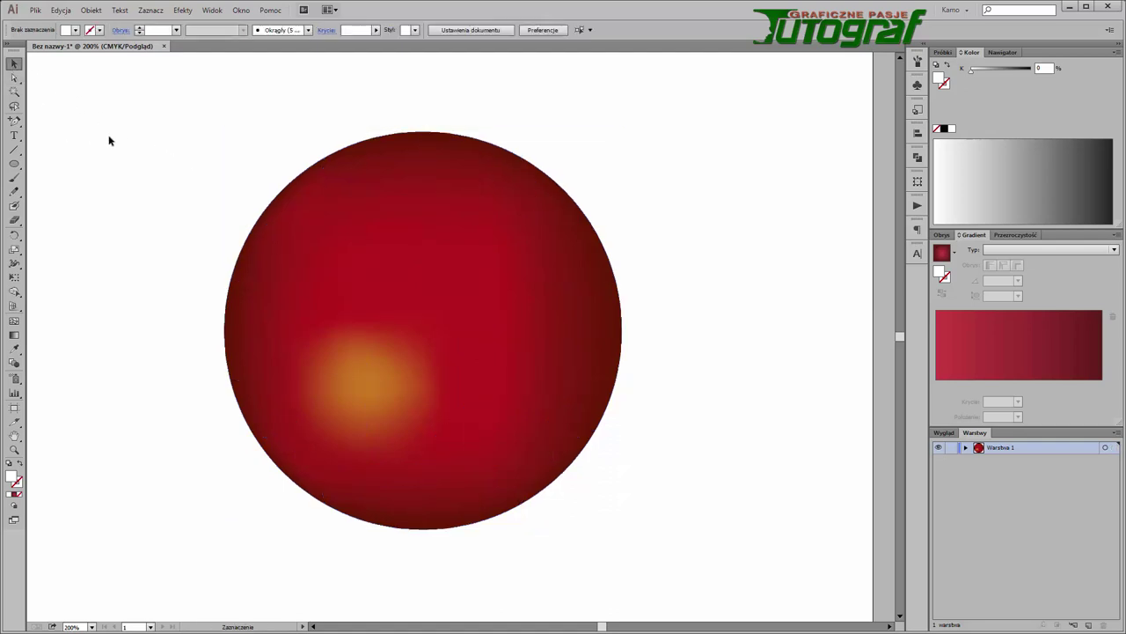